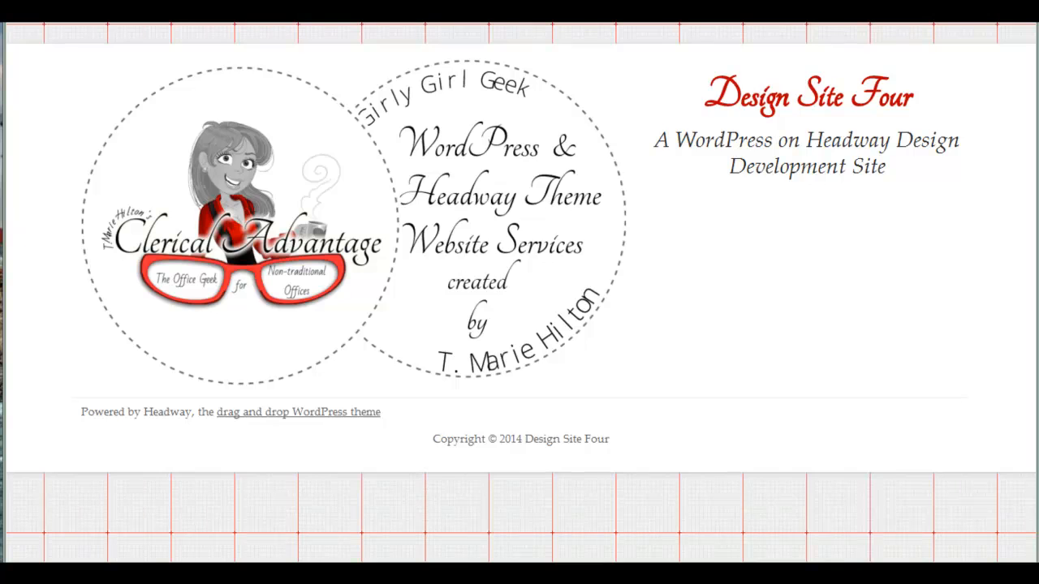
- Review the page layout mockup and the site's installed WordPress plugins
key(alt+Tab)
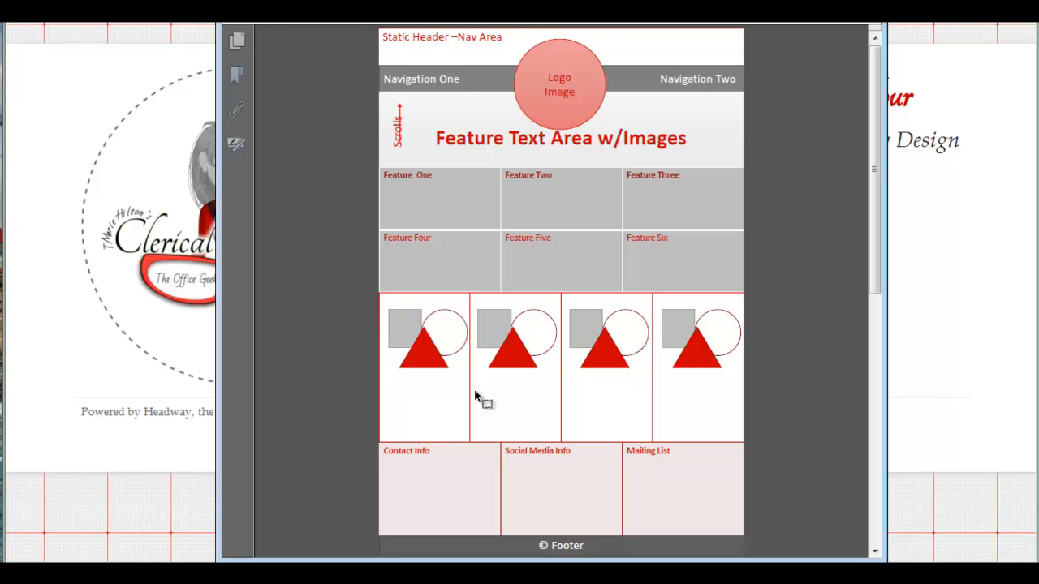
click(803, 6)
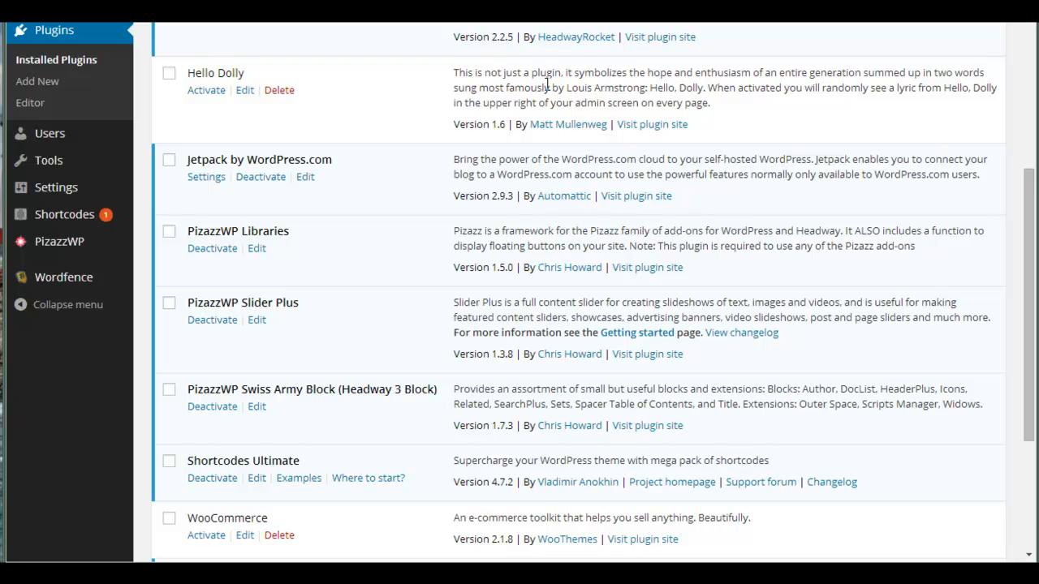
scroll(548, 85, up, 3)
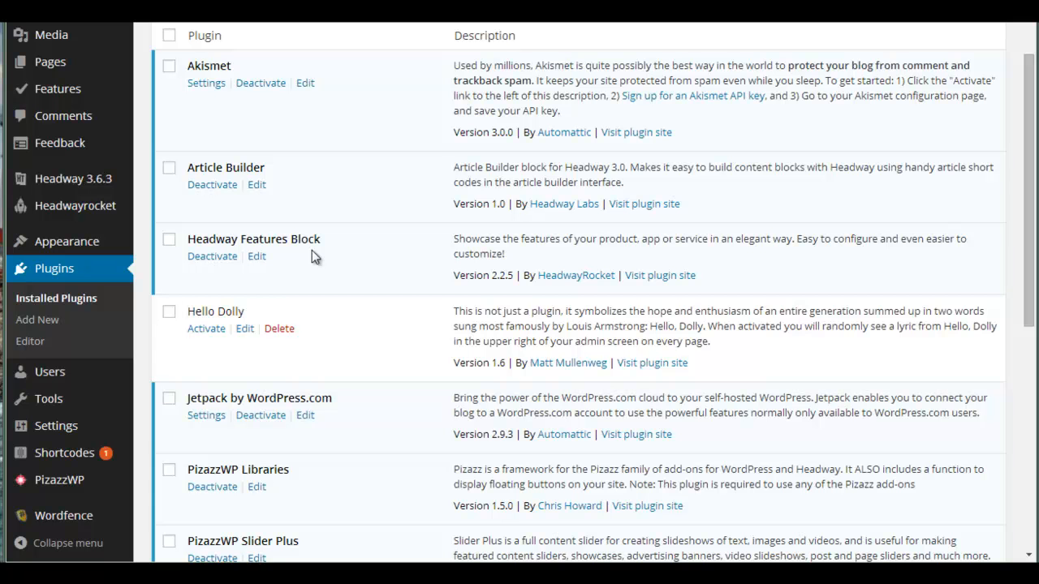
scroll(311, 253, down, 3)
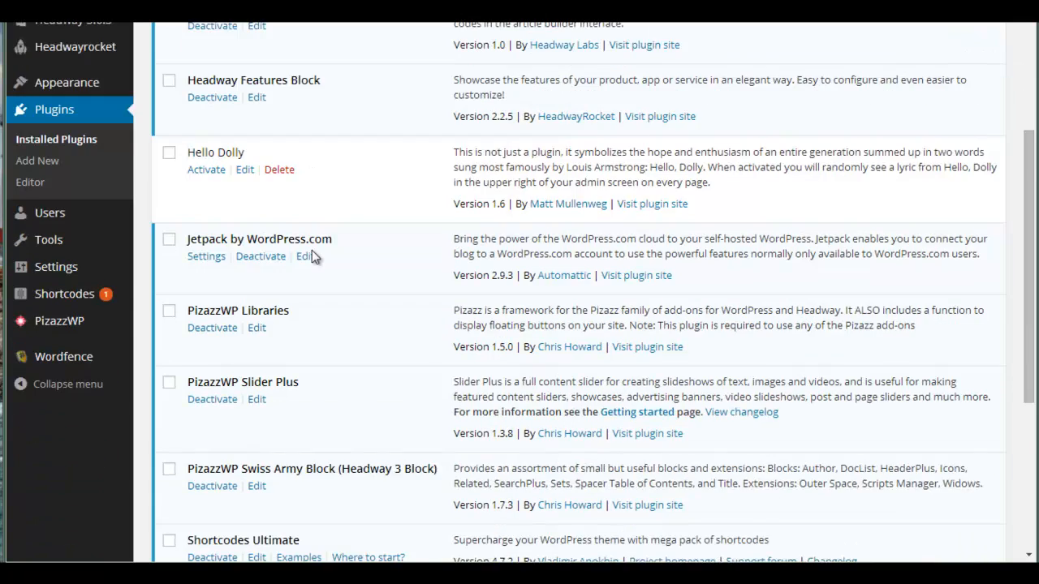
scroll(248, 272, down, 1)
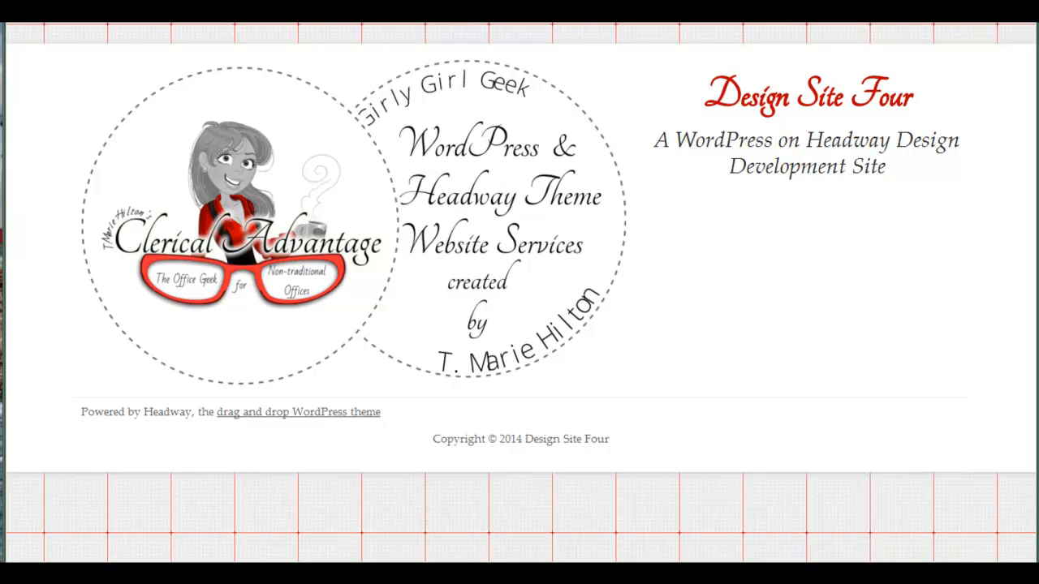
- Open the site's visual editor in grid mode and start the layout over with an empty grid from the Grid Wizard
mouse_move(263, 23)
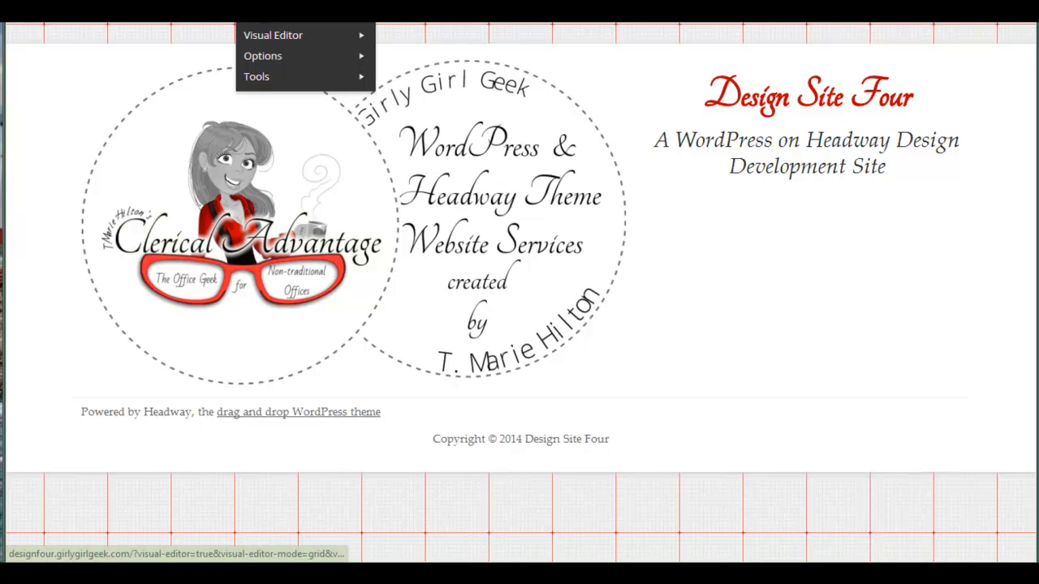
mouse_move(262, 52)
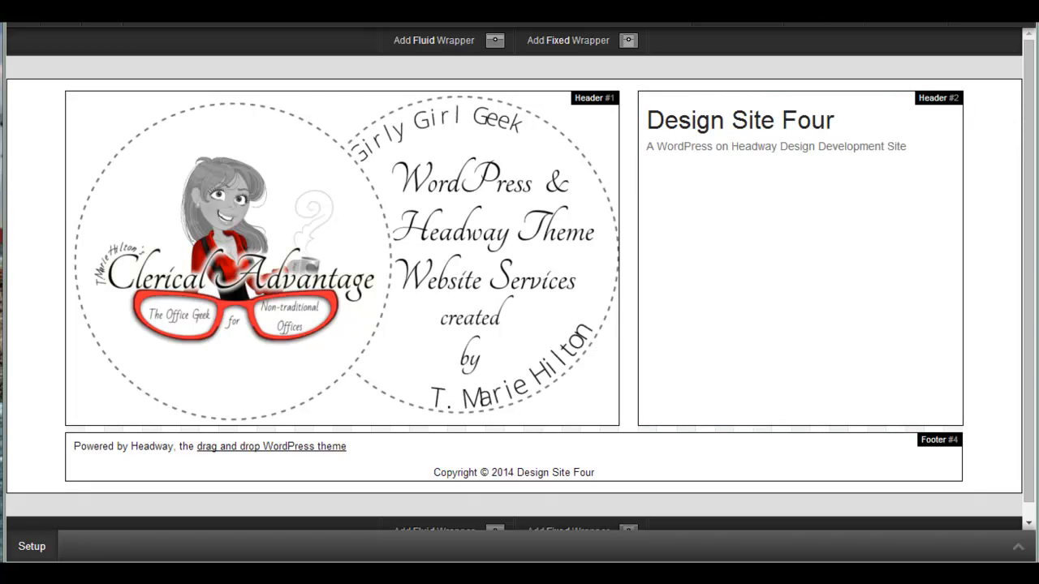
mouse_move(823, 19)
click(823, 44)
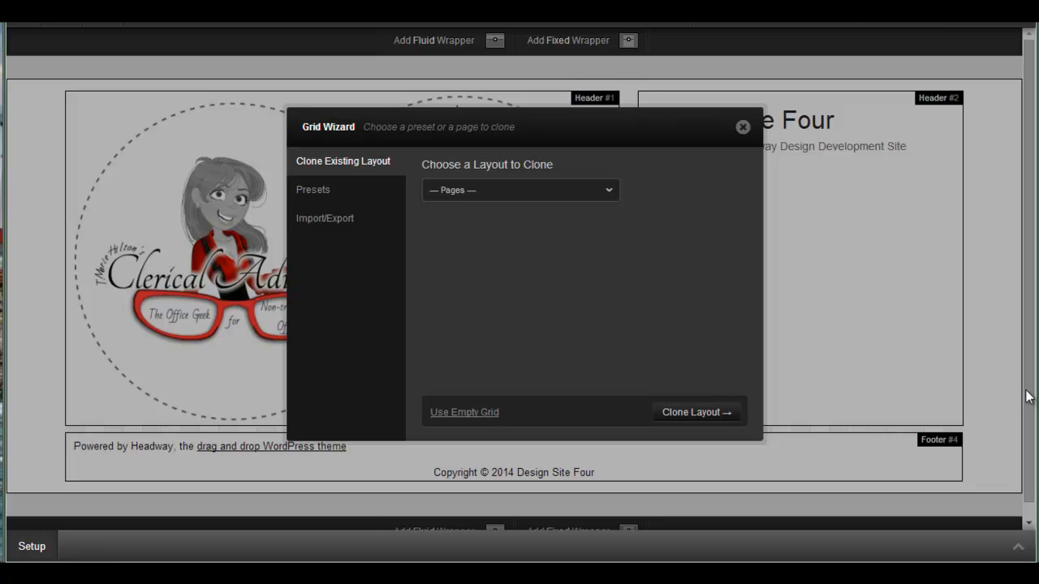
click(324, 193)
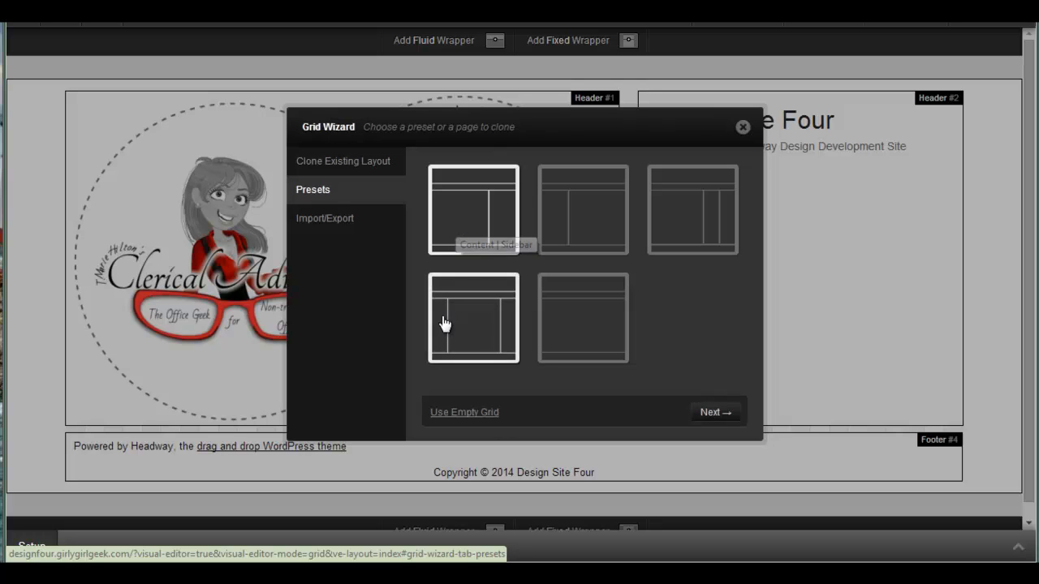
click(489, 414)
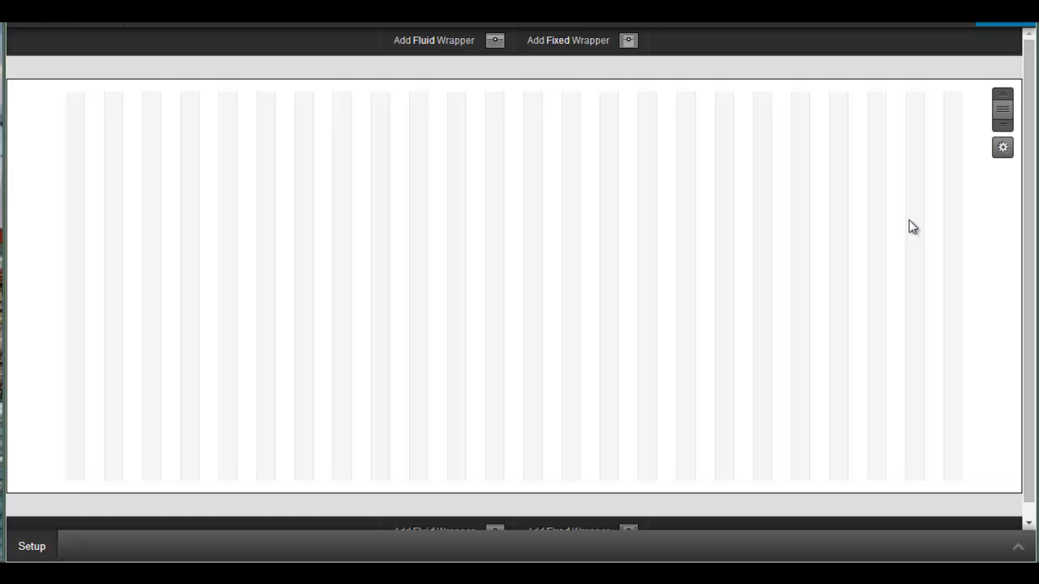
- Add a fluid wrapper with a fixed-width grid above the main wrapper and another fluid wrapper below it
mouse_move(490, 30)
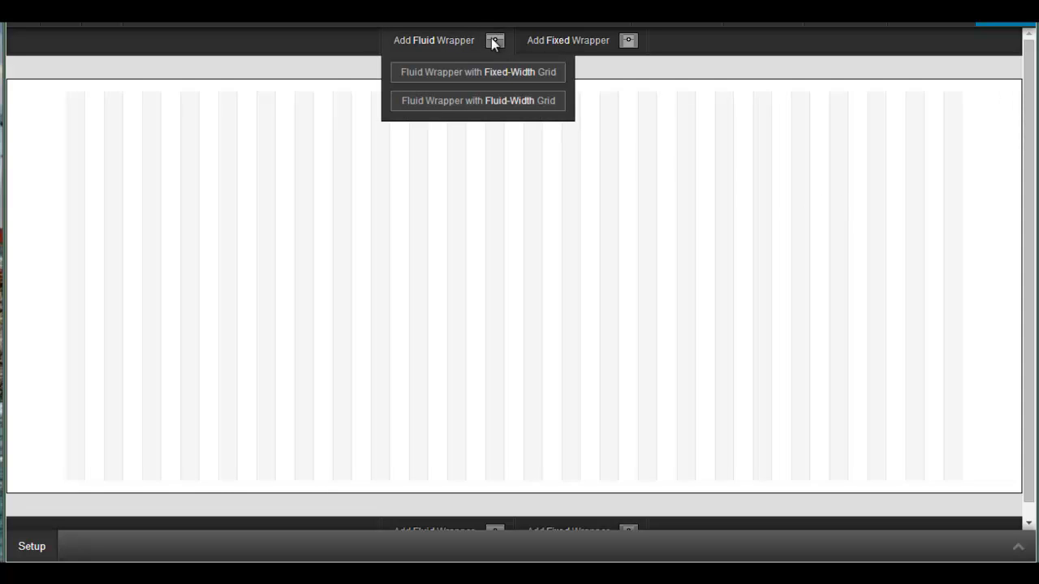
click(504, 80)
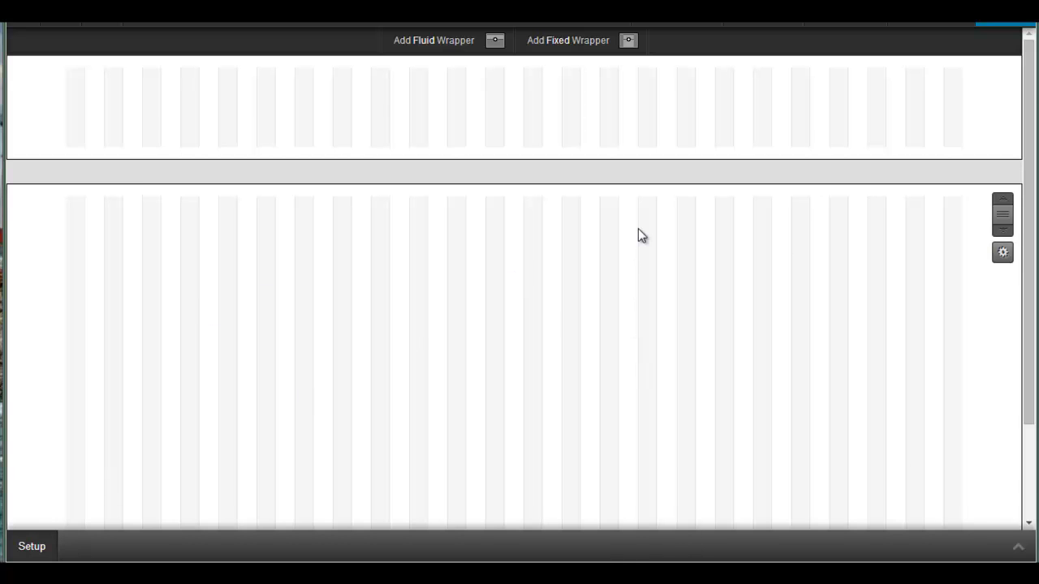
scroll(633, 215, down, 1)
scroll(620, 157, up, 1)
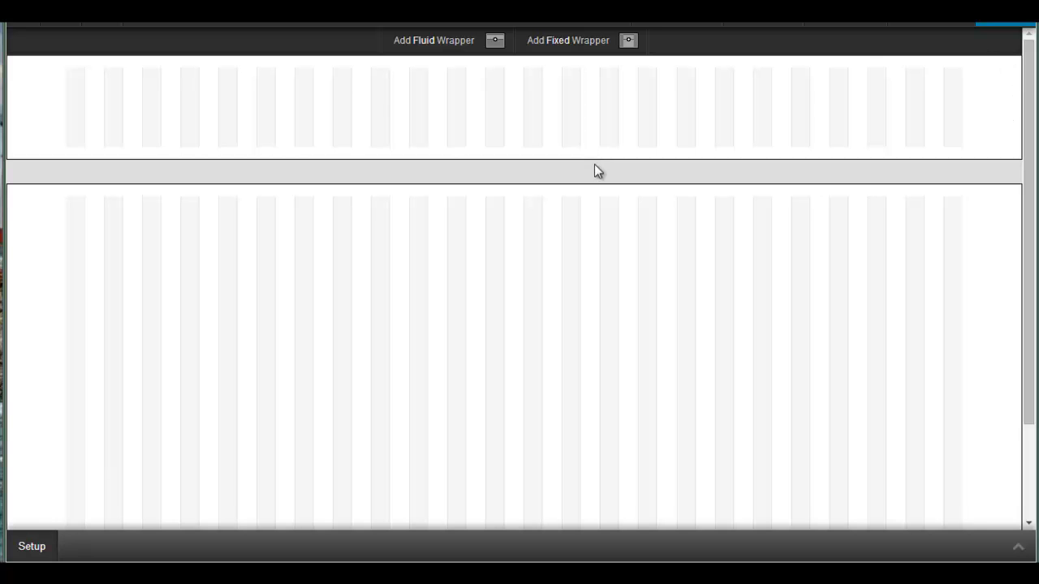
scroll(594, 170, down, 2)
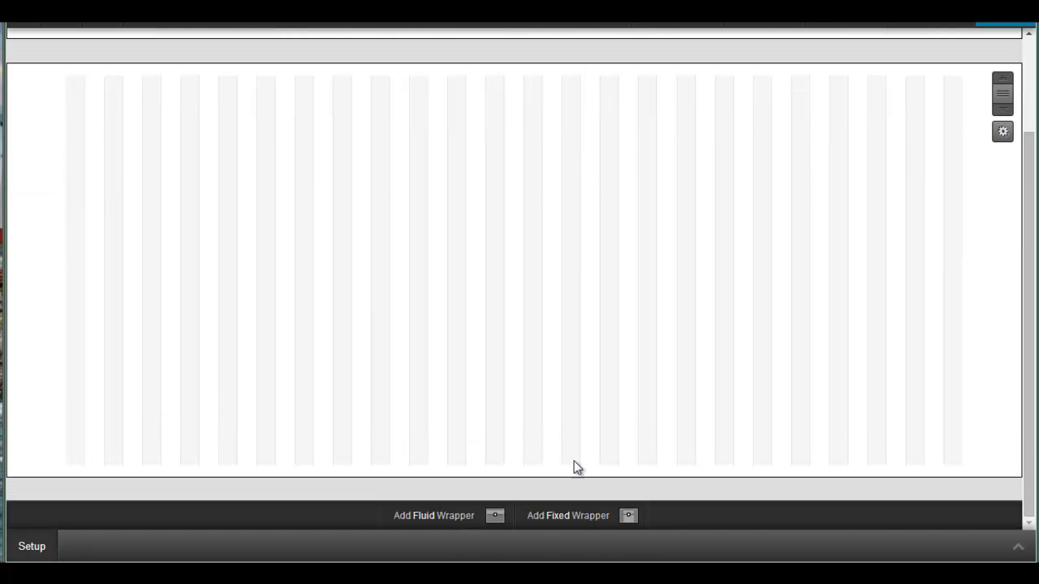
mouse_move(511, 514)
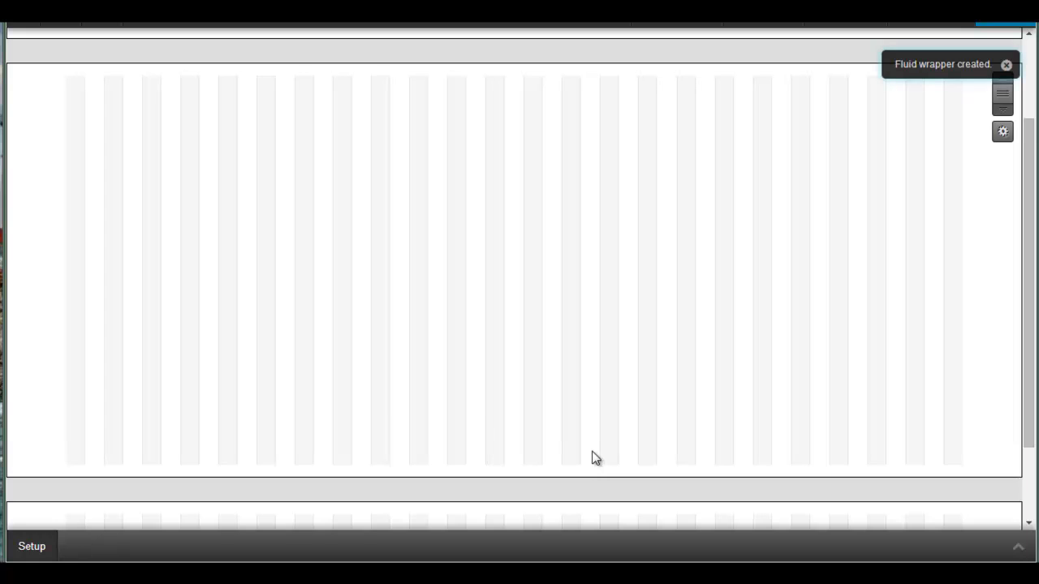
scroll(527, 466, down, 2)
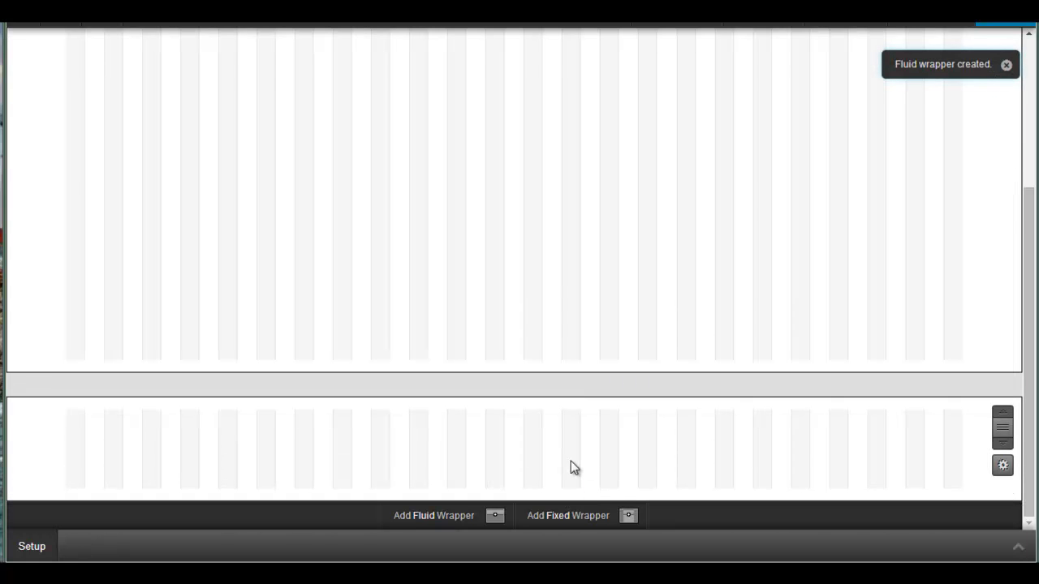
- Increase the upper wrapper's height and place a Header block about 264 px wide and 218 px high at its centre
scroll(842, 421, down, 5)
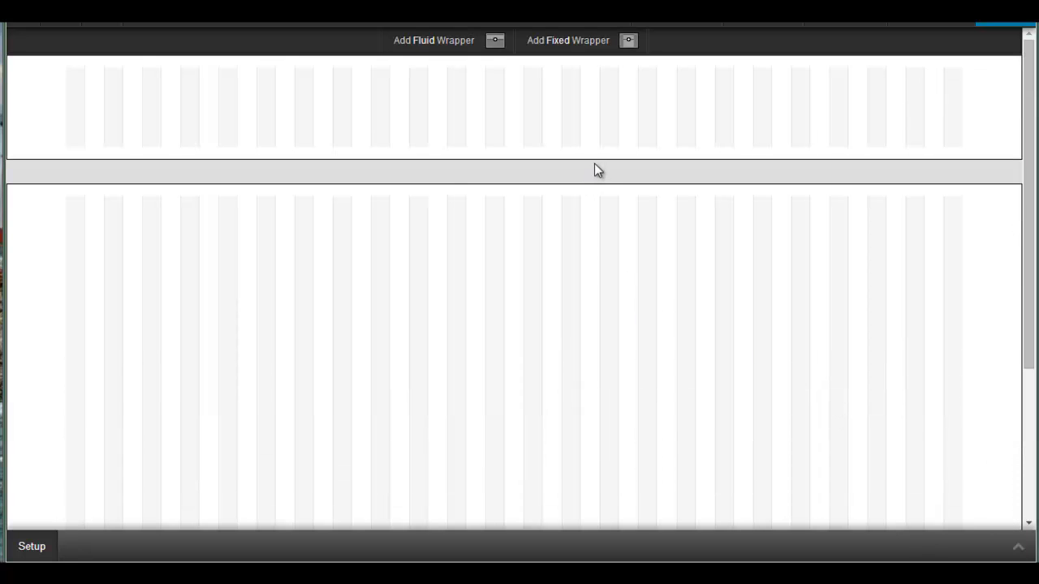
drag(597, 159, 582, 251)
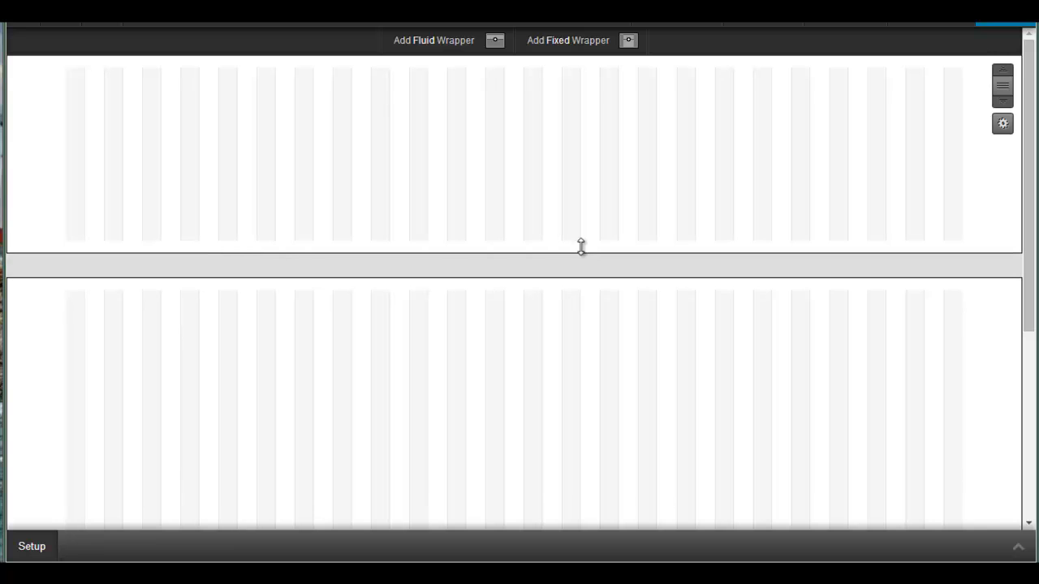
click(372, 77)
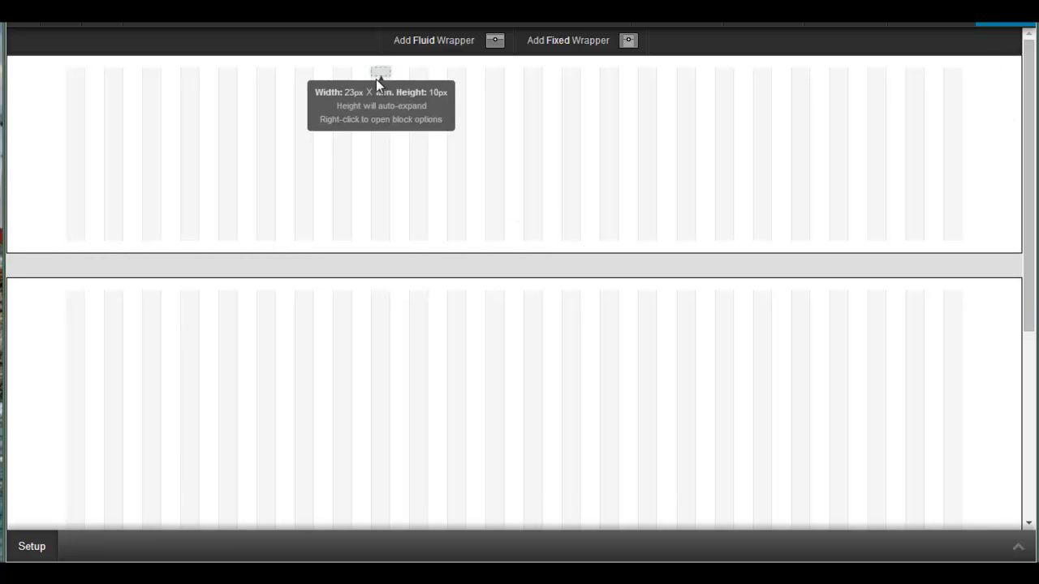
drag(392, 140, 582, 244)
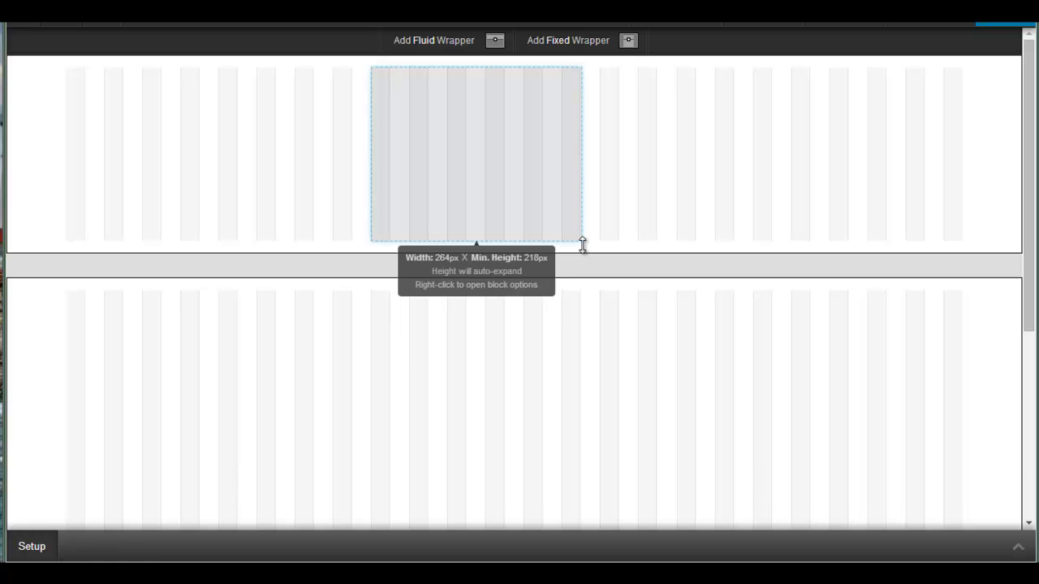
drag(582, 245, 582, 245)
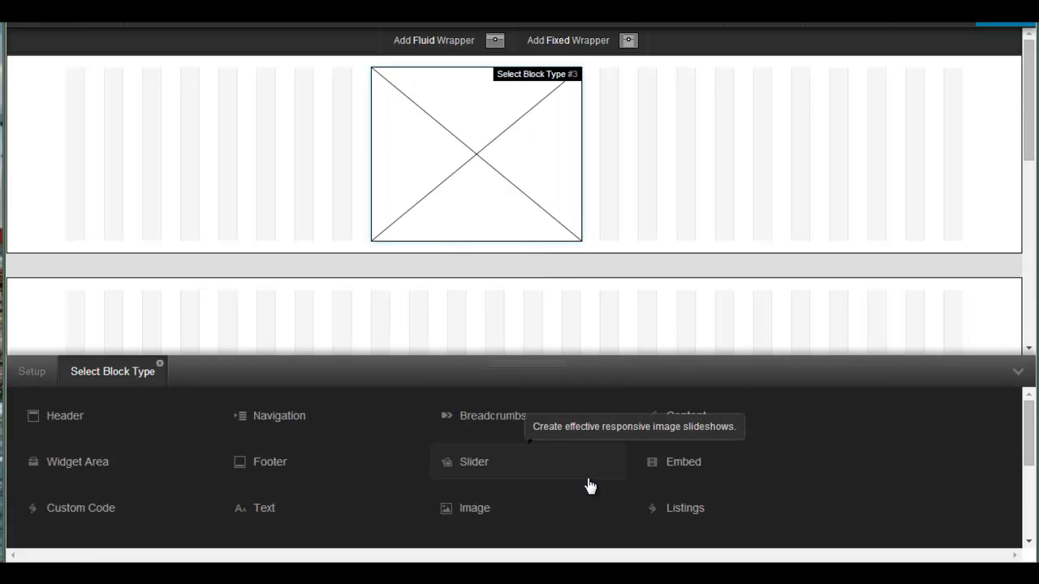
click(68, 418)
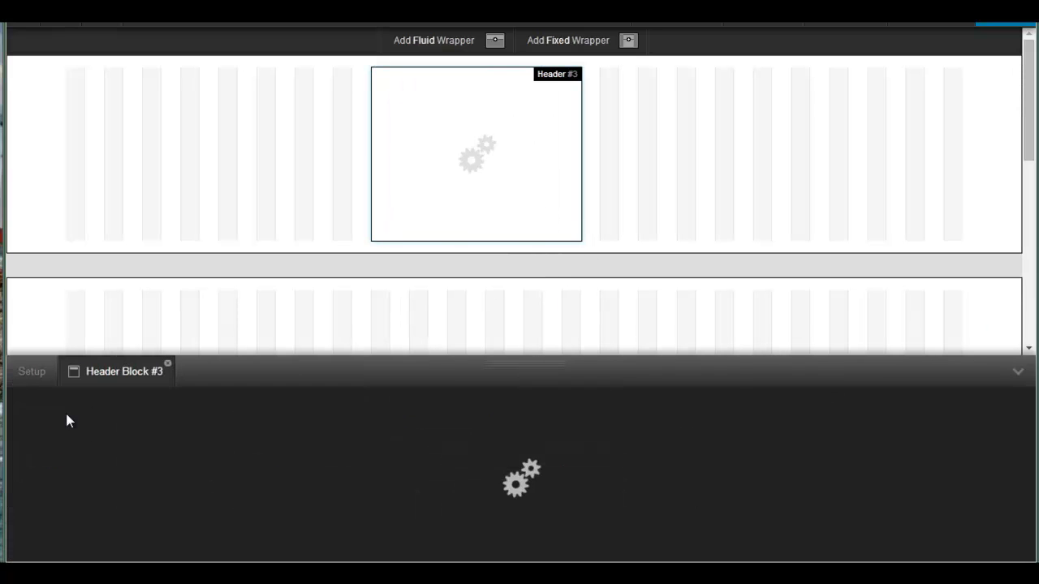
drag(462, 172, 489, 171)
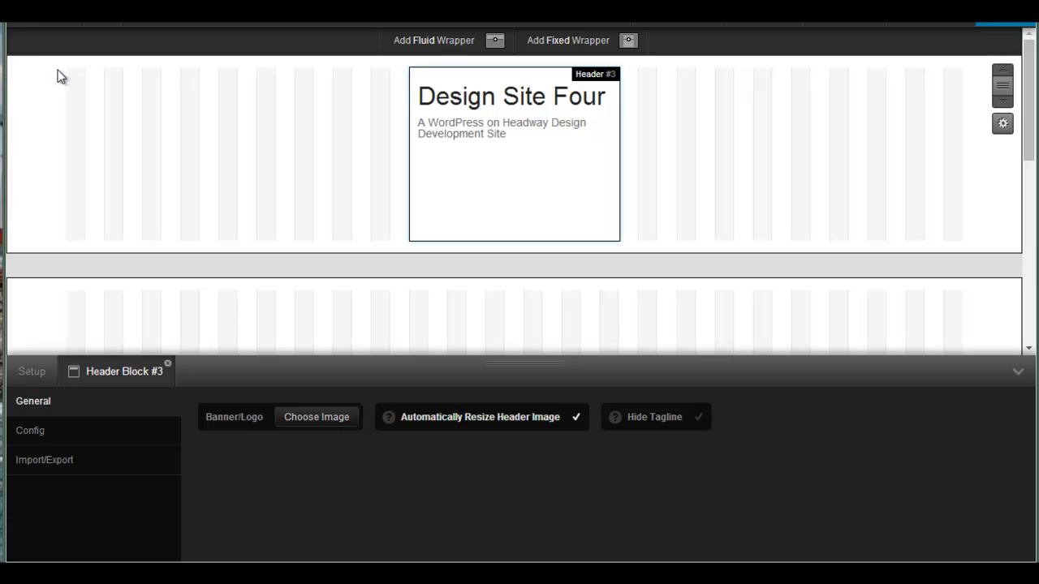
- Add a Navigation block on each side of the Header block, widening the right-hand one to fill the gap beside the header
mouse_move(57, 73)
mouse_down()
mouse_move(87, 176)
mouse_move(350, 239)
mouse_move(412, 239)
mouse_up()
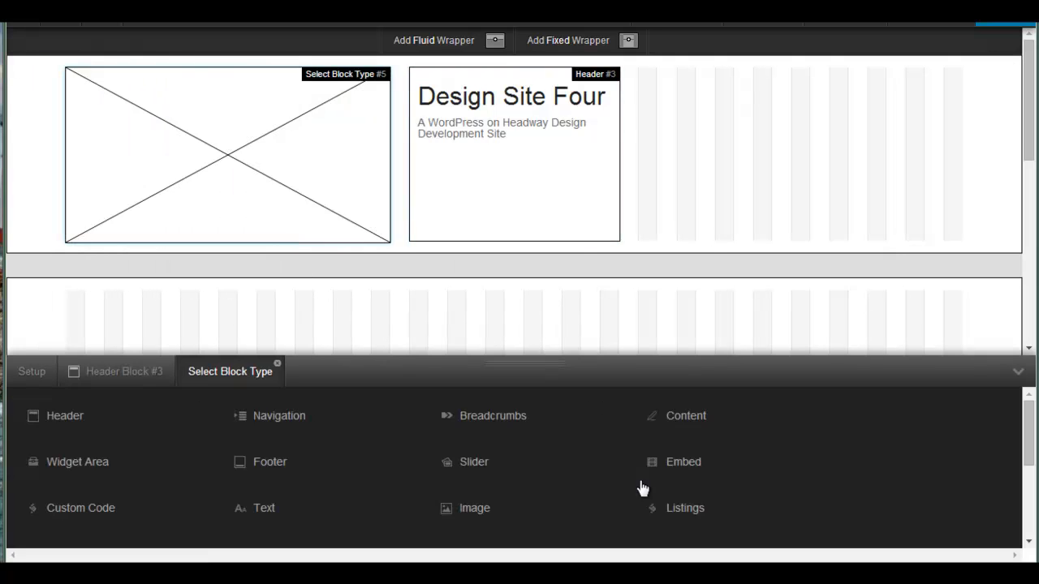
click(239, 419)
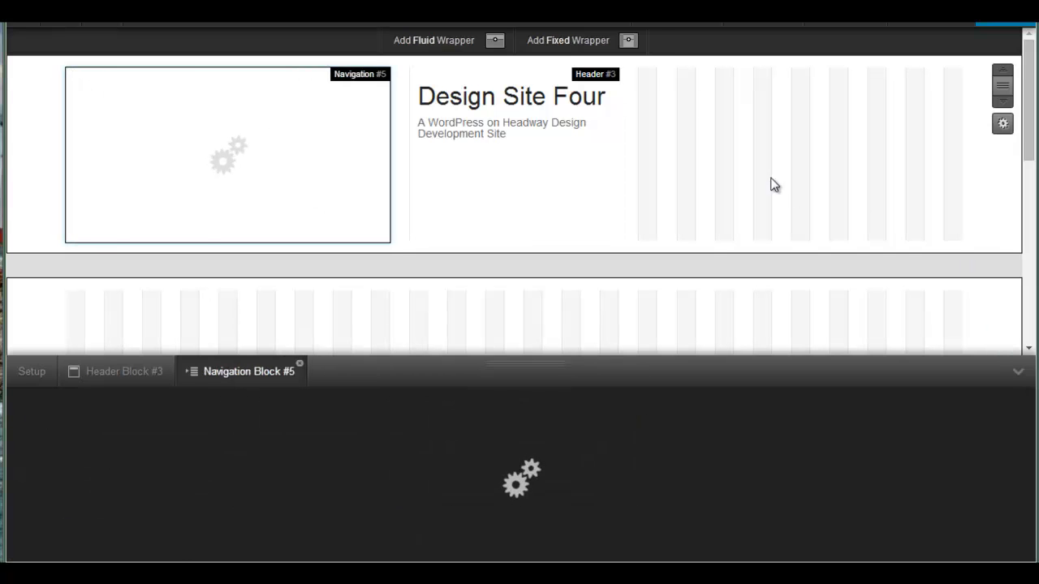
mouse_move(678, 72)
mouse_down()
mouse_move(684, 220)
mouse_move(987, 239)
mouse_up()
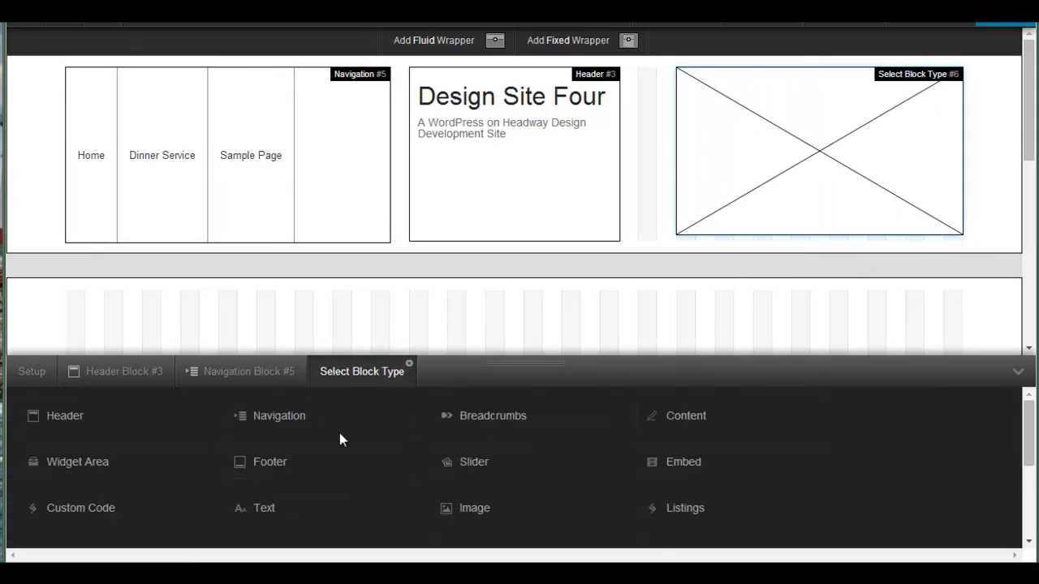
click(272, 416)
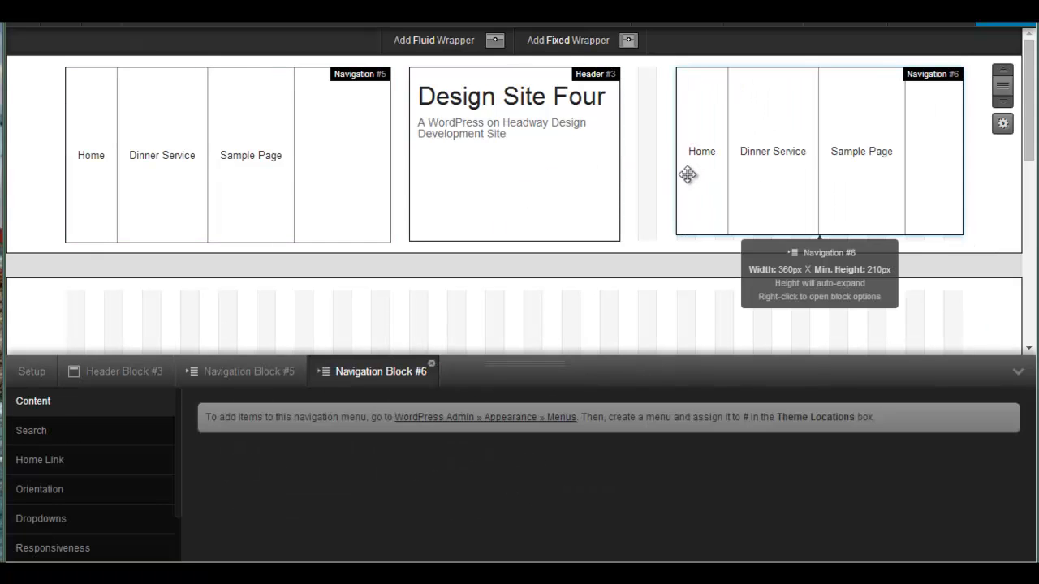
drag(674, 175, 643, 183)
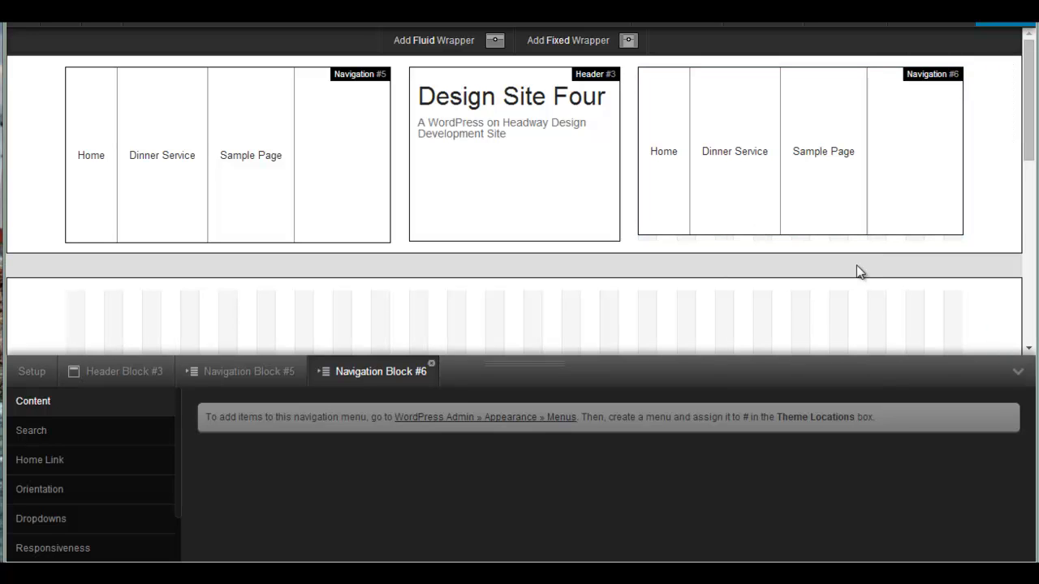
- Draw a full-width block across the upper part of the main wrapper and make it a Features block
drag(1029, 156, 1031, 232)
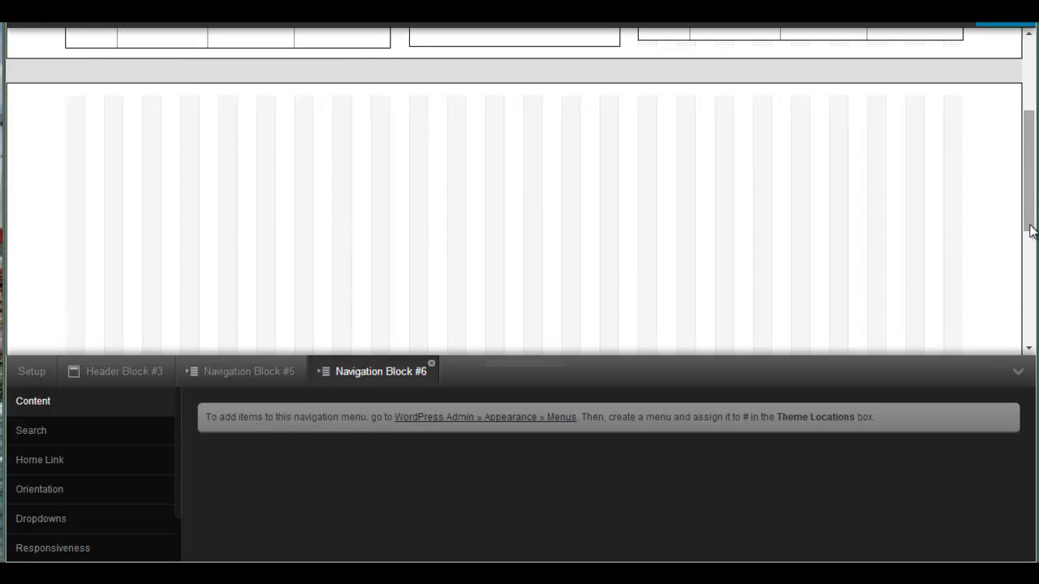
drag(72, 102, 966, 326)
scroll(542, 485, down, 2)
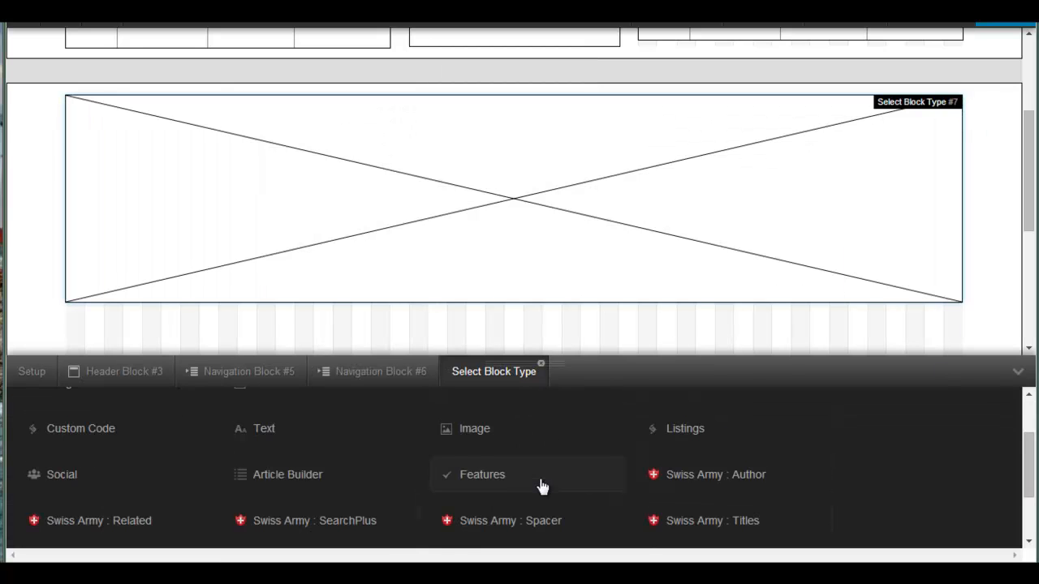
click(484, 484)
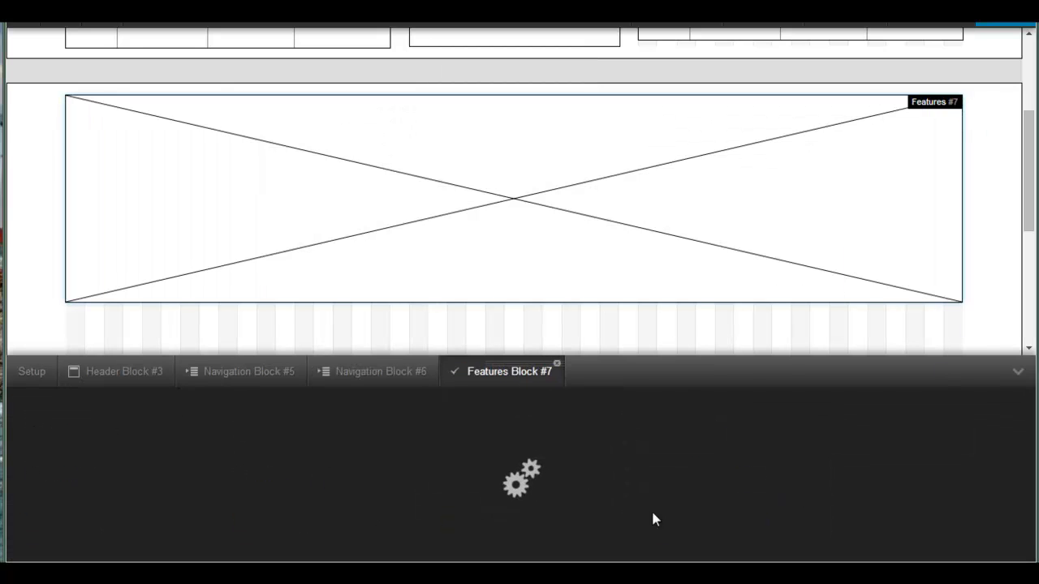
- Draw a full-width block beneath the Features block in the main wrapper and make it an Article Builder block
scroll(974, 276, down, 2)
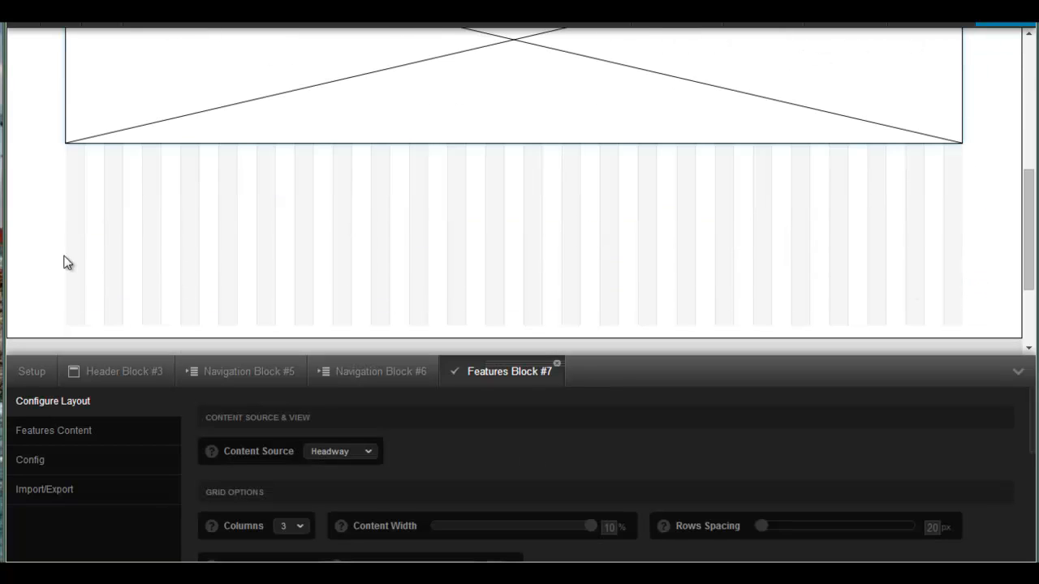
drag(74, 158, 999, 331)
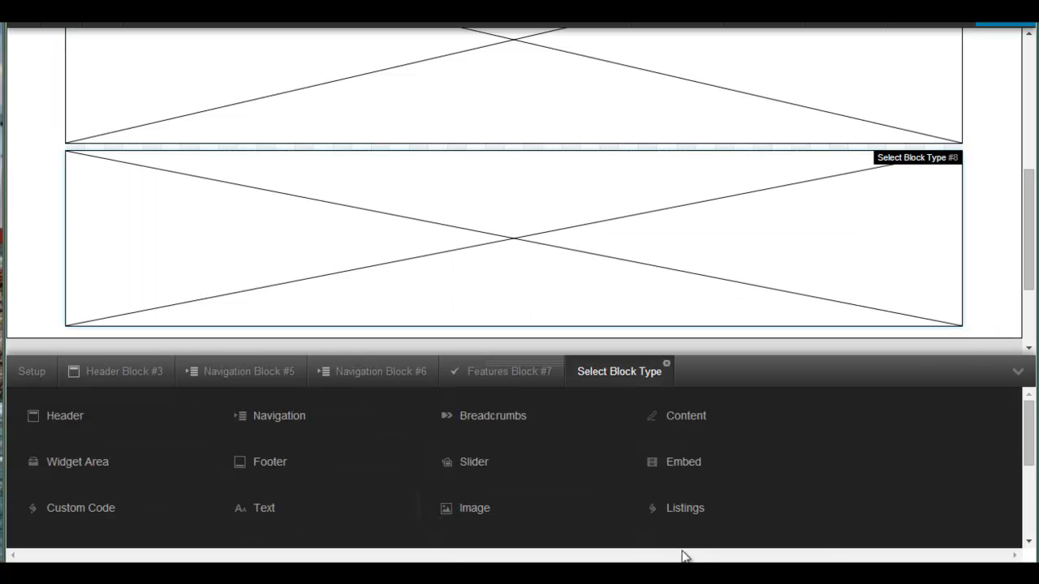
scroll(519, 482, down, 2)
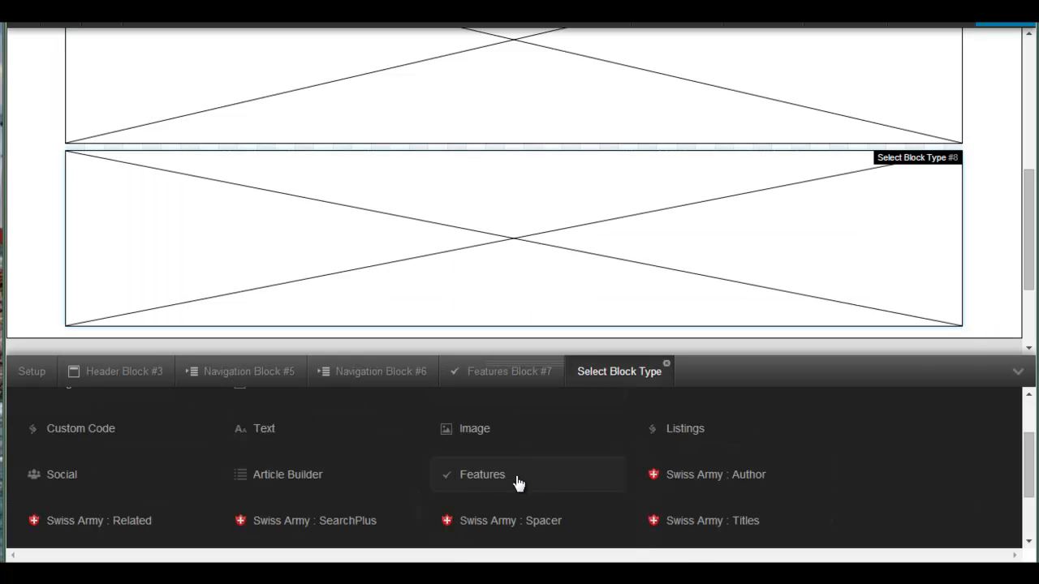
click(269, 478)
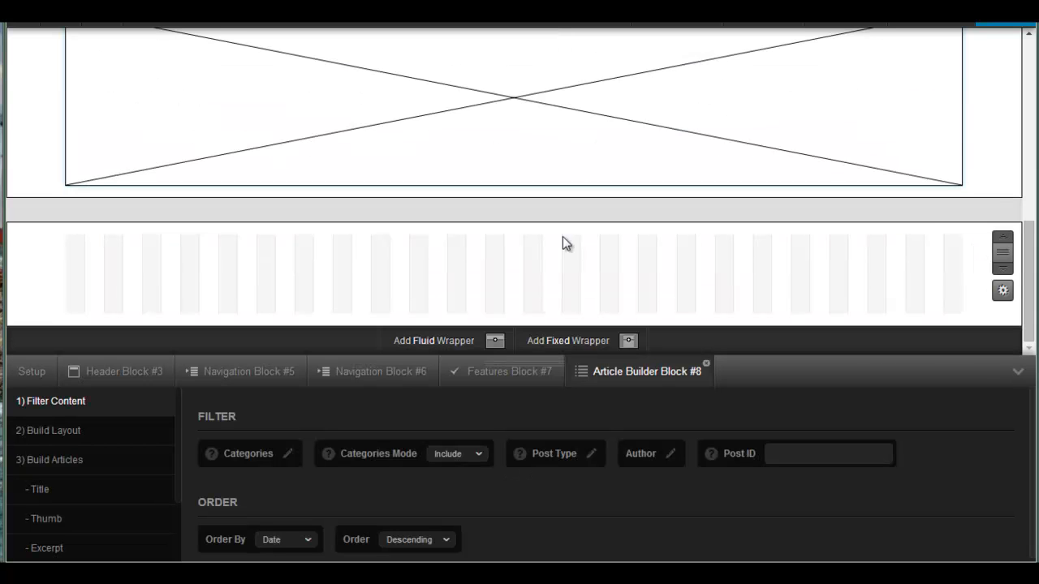
- Draw a full-width block across the upper part of the bottom wrapper, make it a Widget Area and enable Horizontal Widgets
drag(72, 238, 1033, 270)
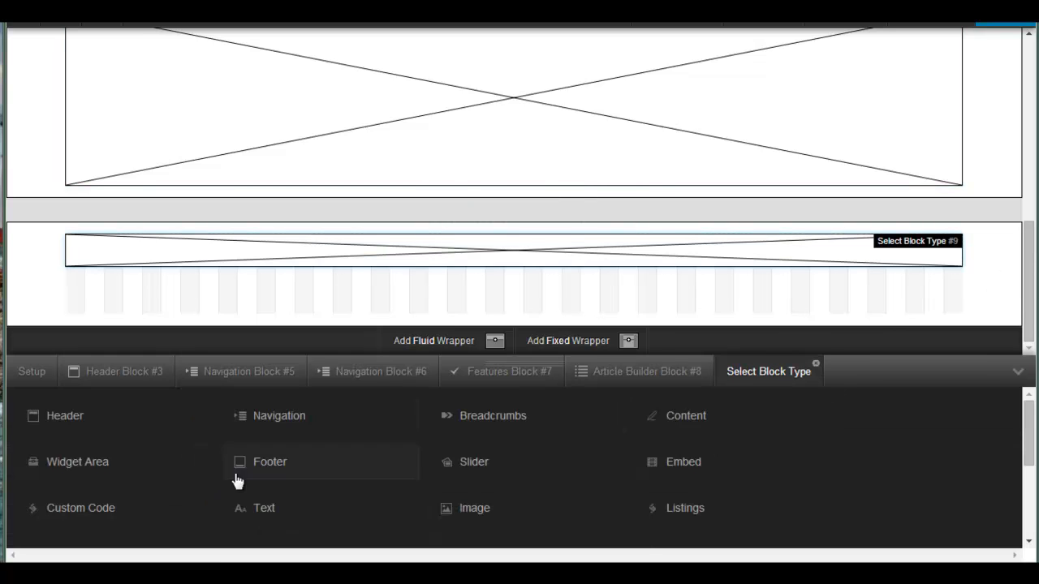
click(164, 478)
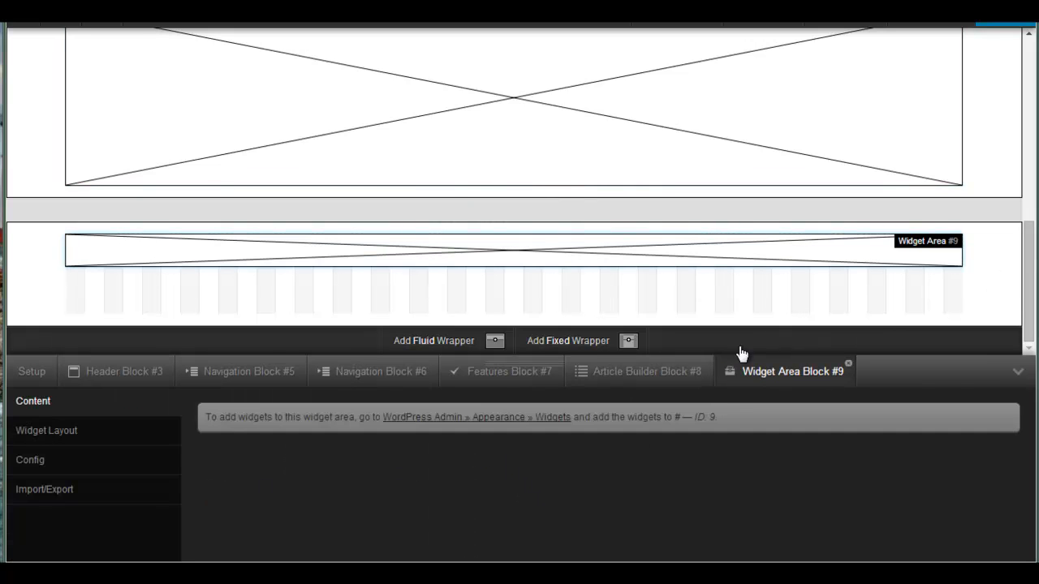
click(91, 438)
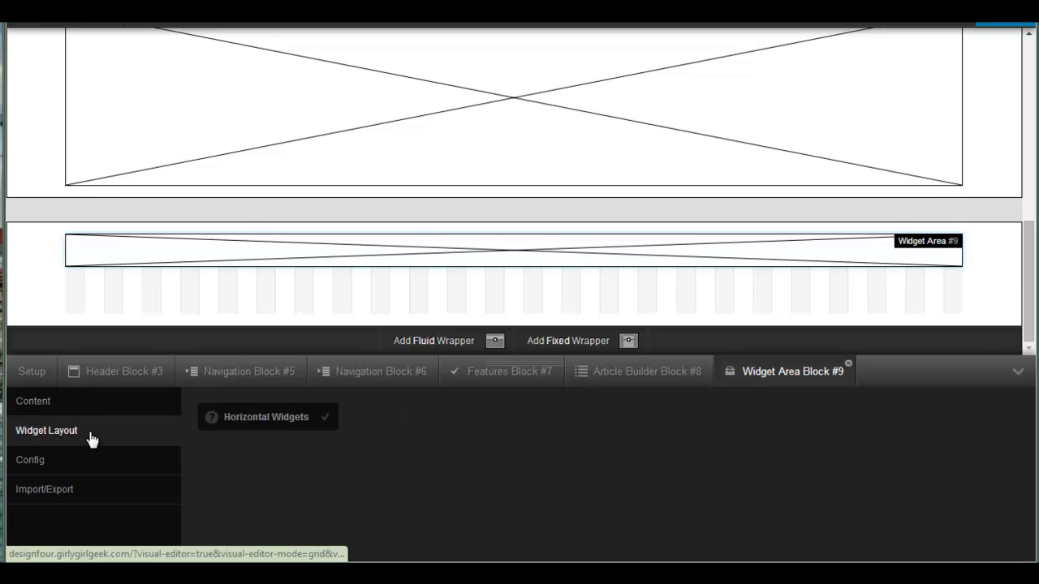
click(325, 418)
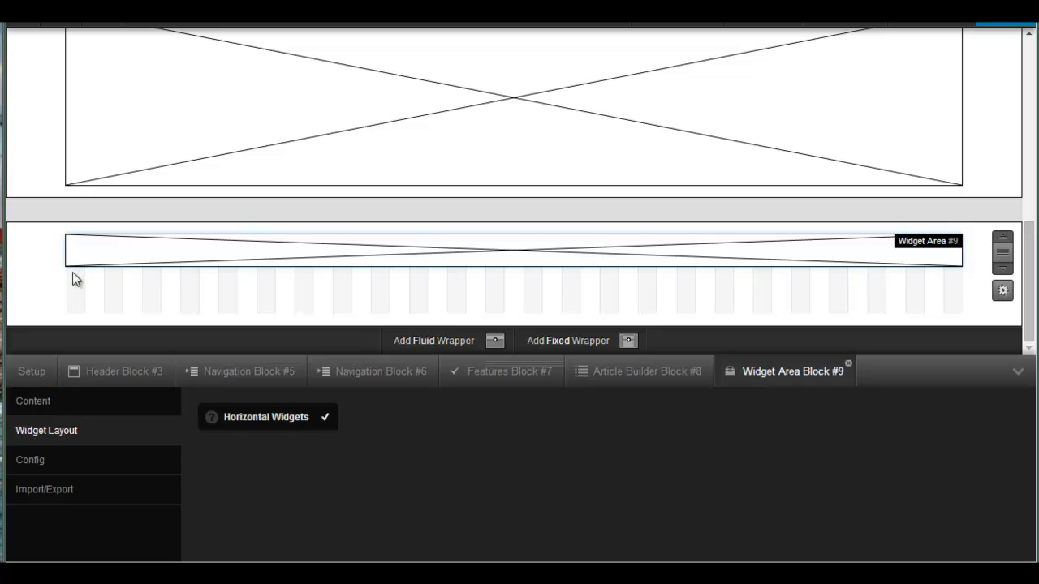
- Draw a full-width block beneath the Widget Area in the bottom wrapper and make it a Footer block
drag(72, 274, 959, 305)
scroll(625, 520, down, 2)
scroll(617, 512, down, 1)
scroll(614, 506, up, 3)
scroll(621, 511, down, 2)
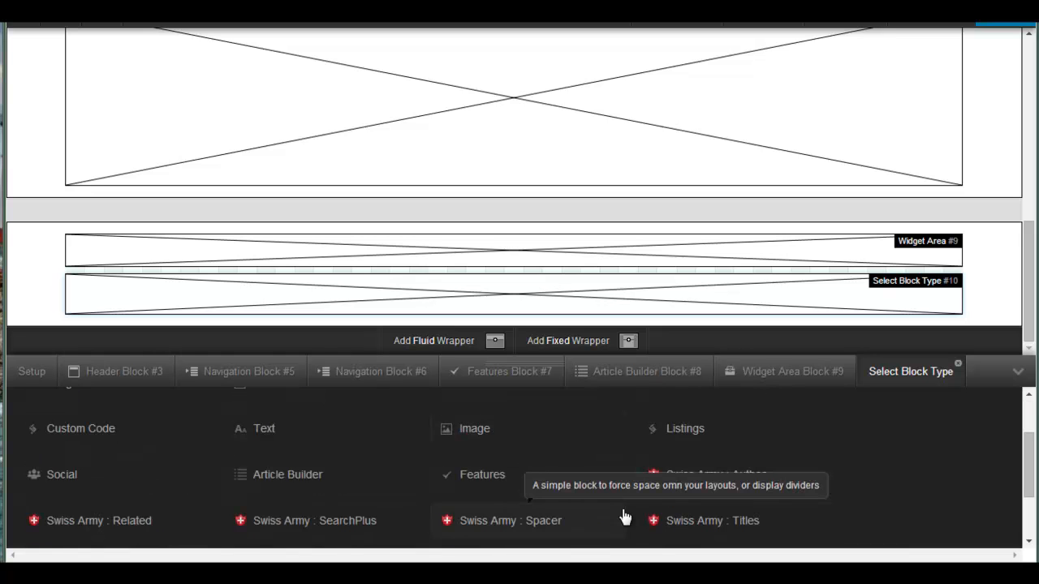
scroll(617, 531, up, 2)
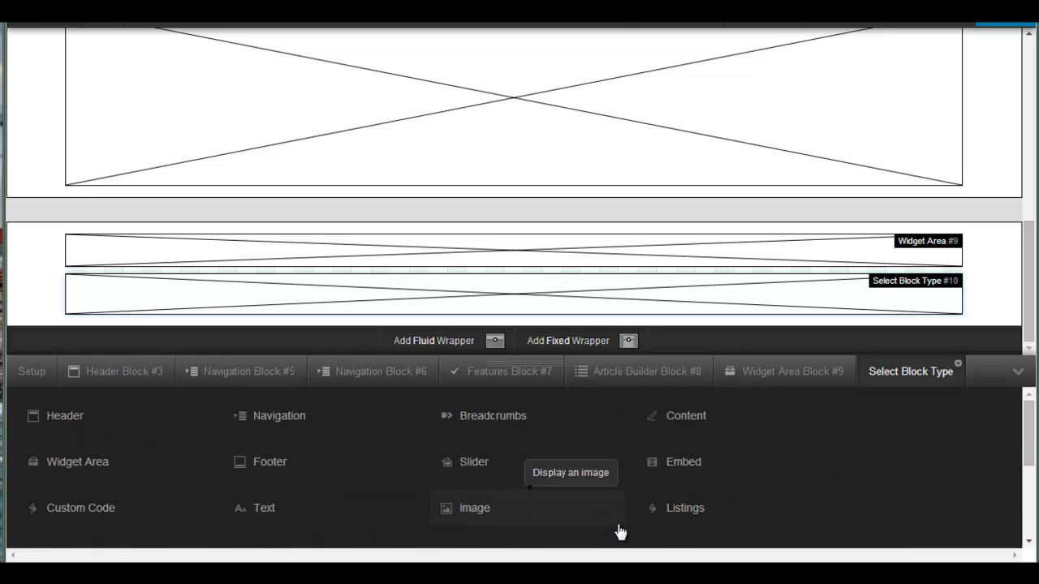
click(318, 467)
mouse_move(568, 283)
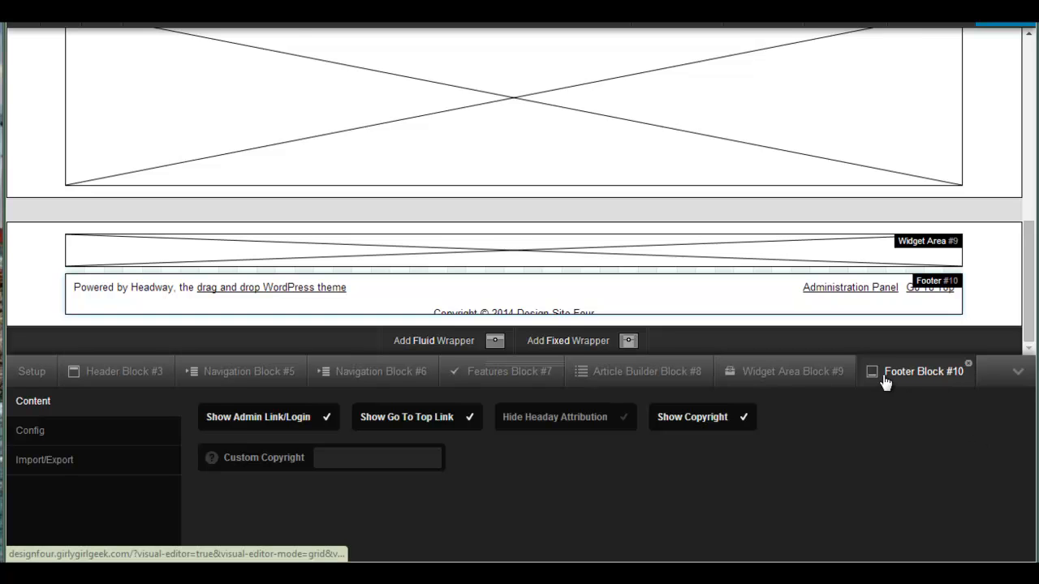
- Open the Header block's options and view the Banner/Logo image chooser, closing it without selecting an image
scroll(827, 196, up, 4)
scroll(827, 196, up, 2)
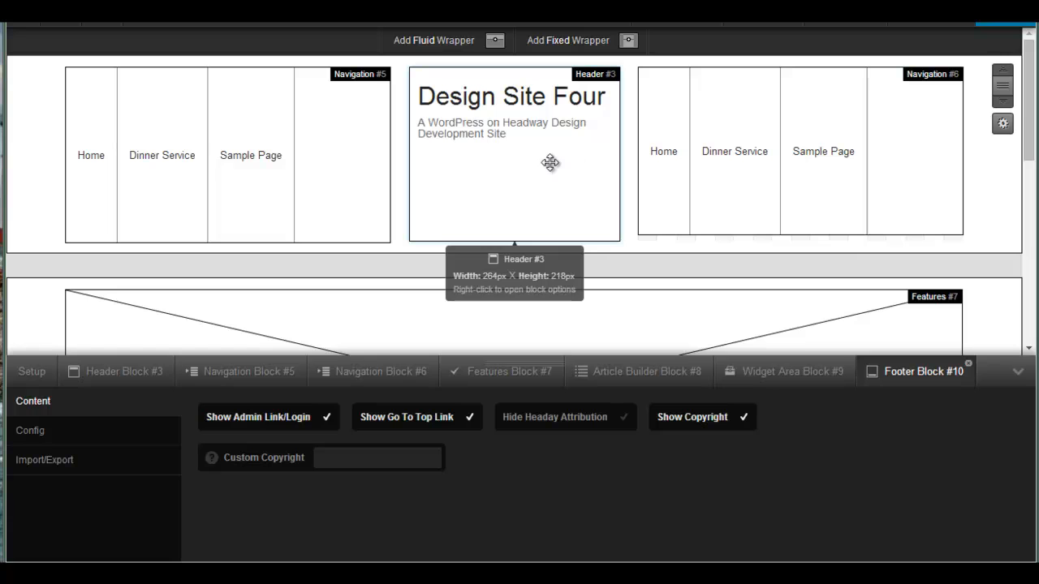
right_click(493, 143)
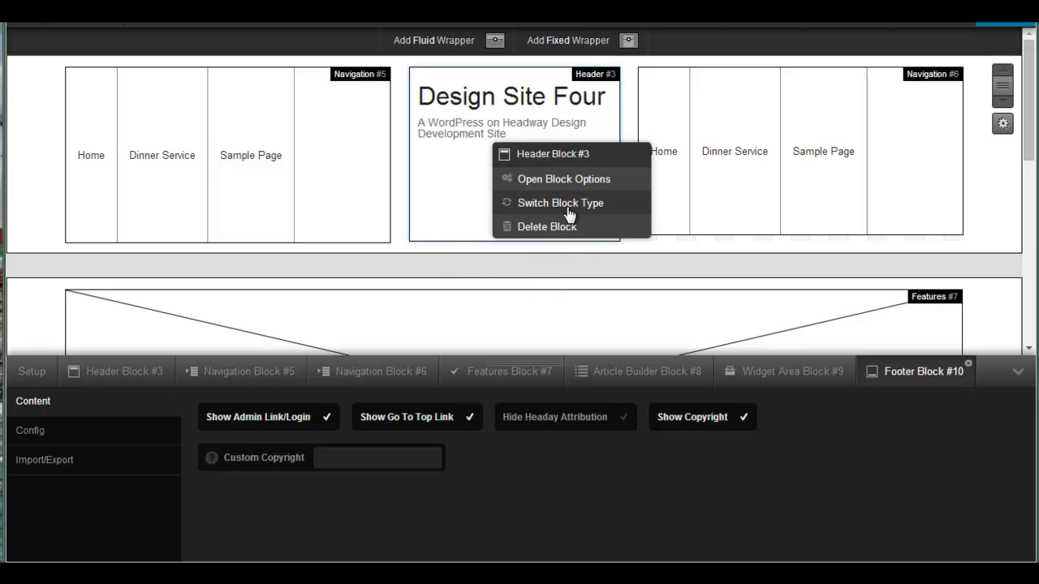
click(578, 179)
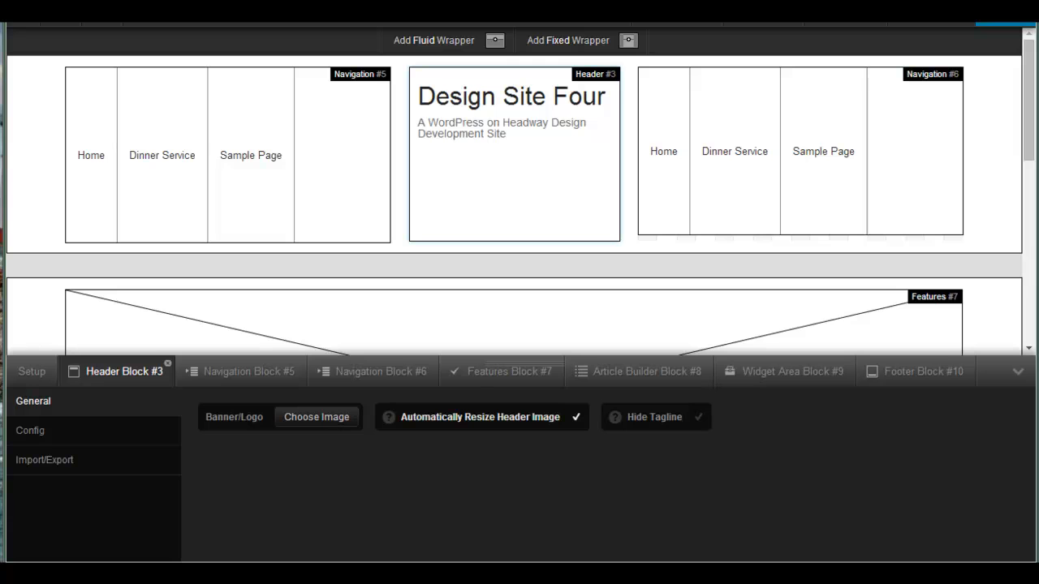
click(327, 422)
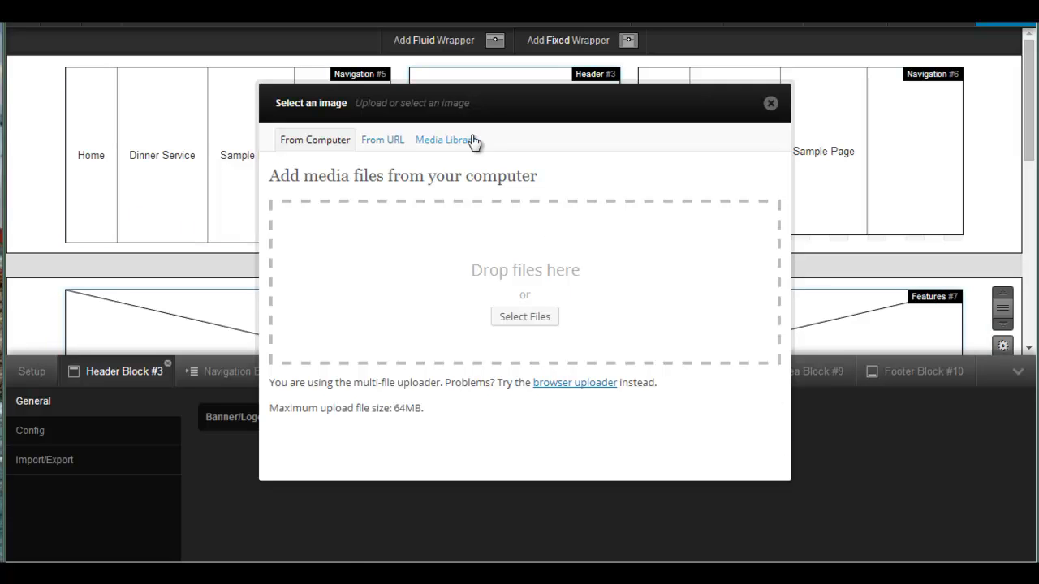
click(770, 103)
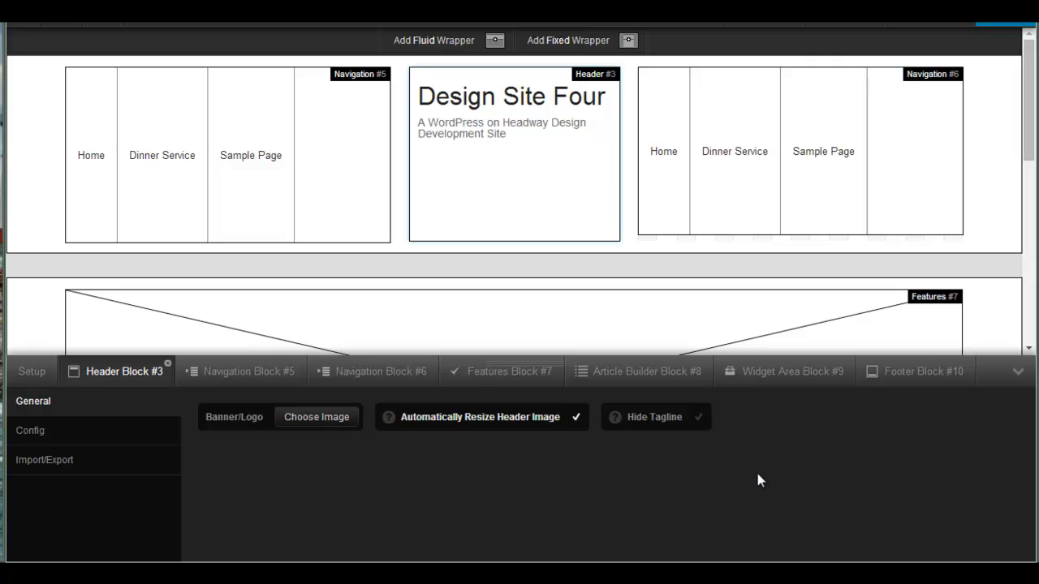
- Enable the Responsive Grid in the grid setup
click(33, 372)
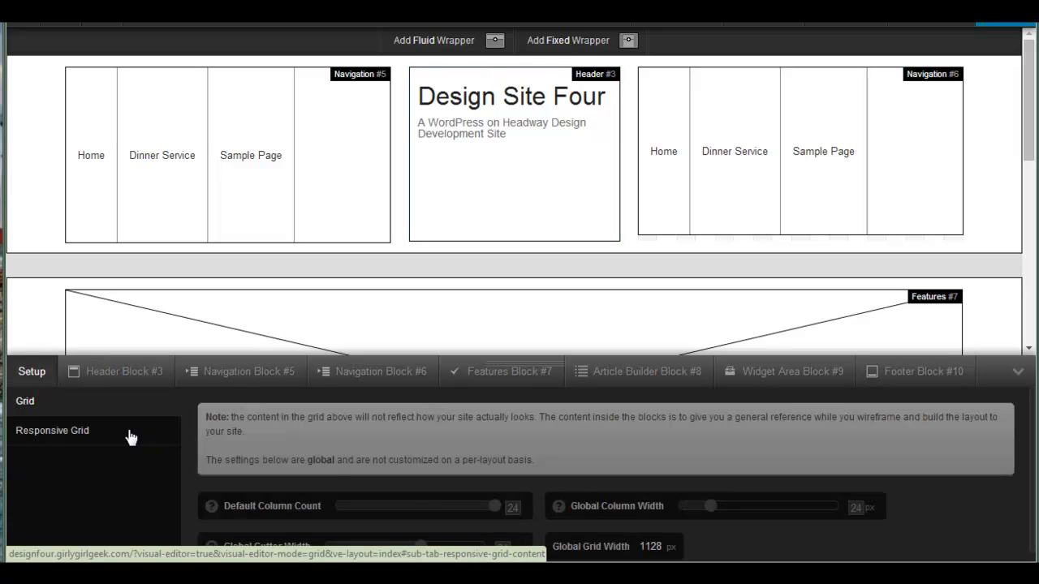
click(98, 436)
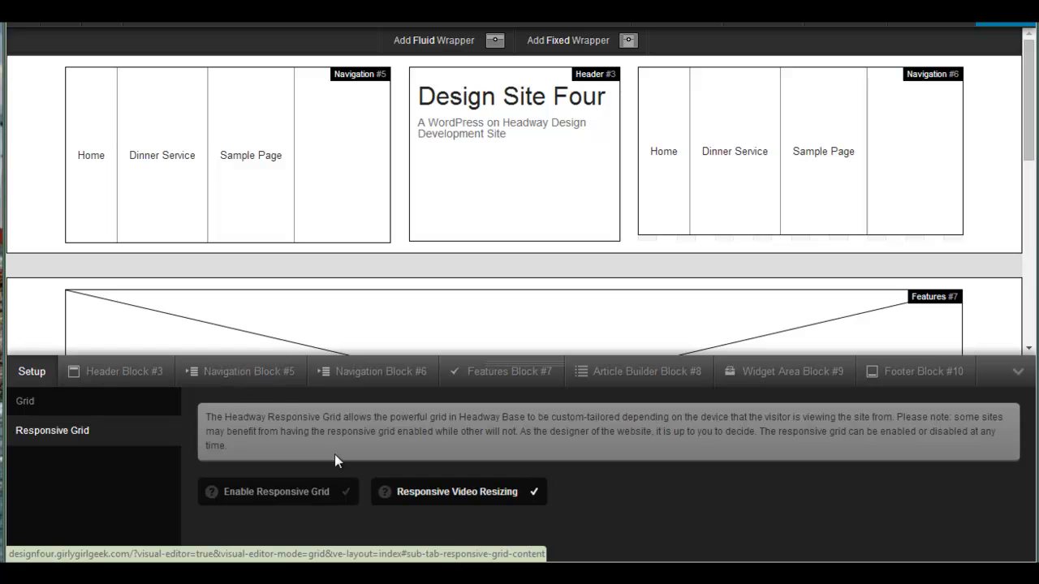
click(345, 497)
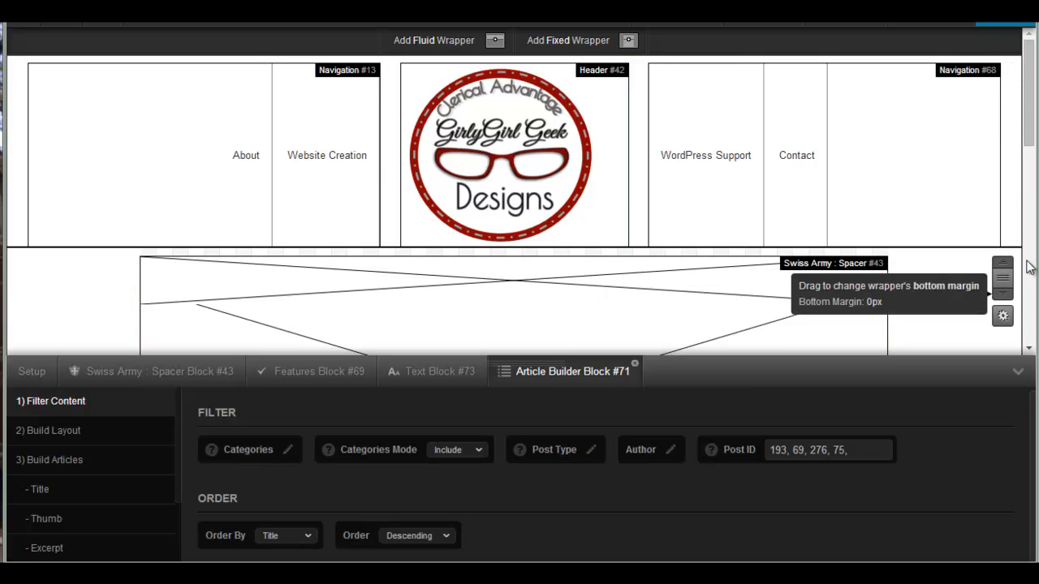
- Examine the finished site's Features block, including its breakpoint settings and each feature's title, description, image and link
drag(1029, 139, 1032, 189)
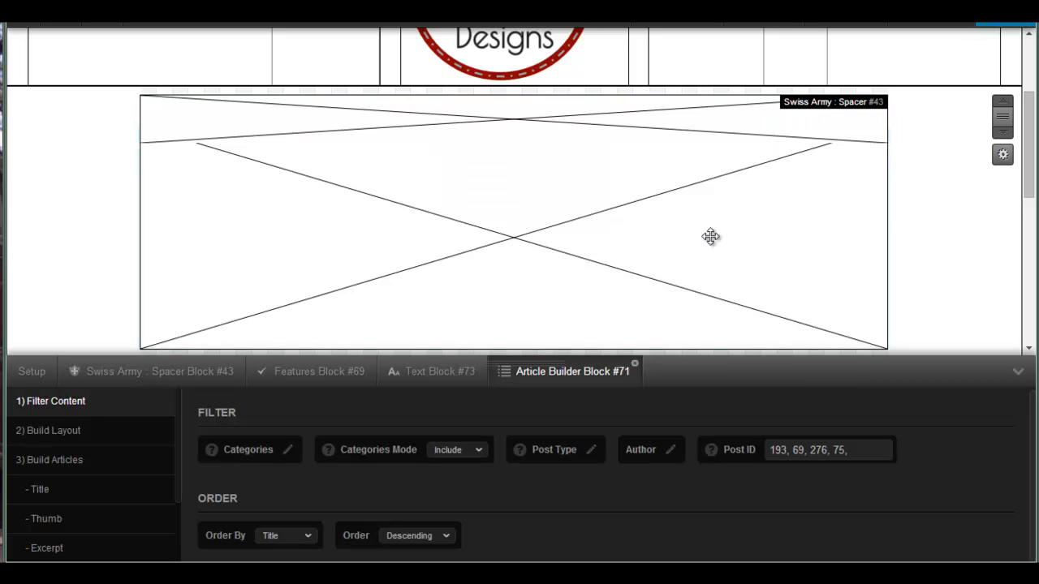
click(345, 377)
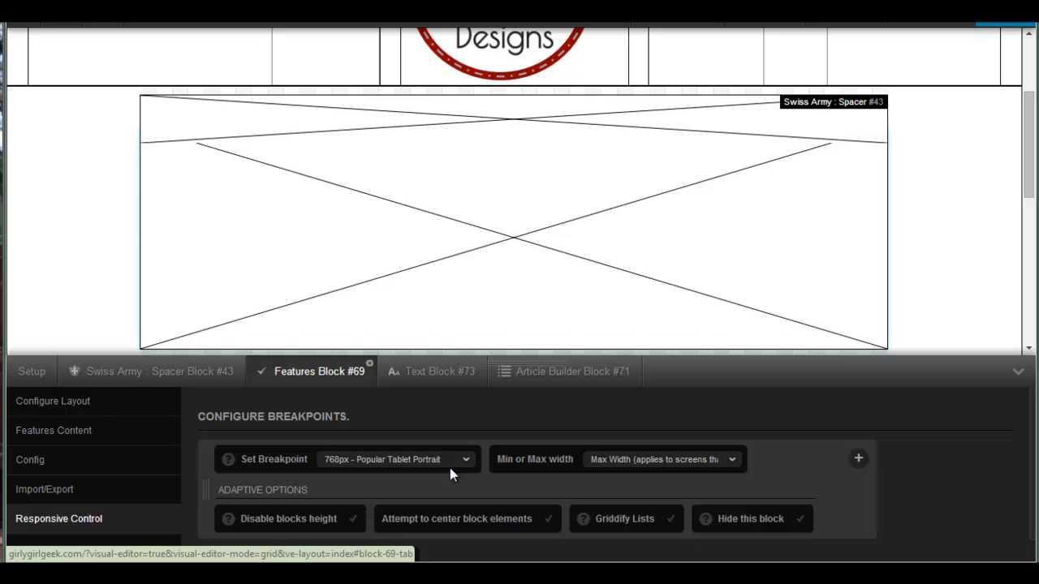
click(125, 439)
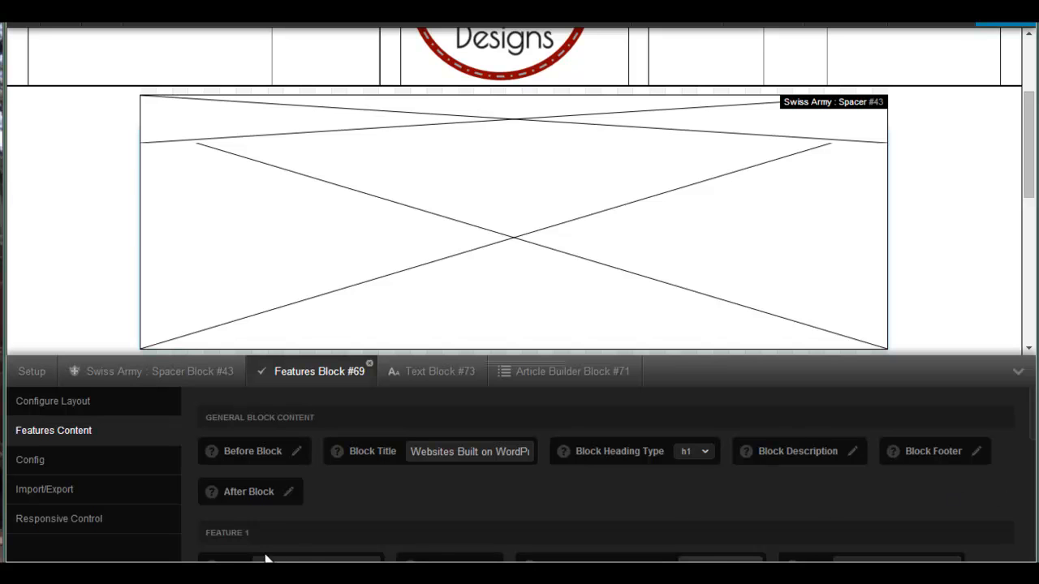
scroll(351, 495, down, 2)
scroll(341, 488, up, 1)
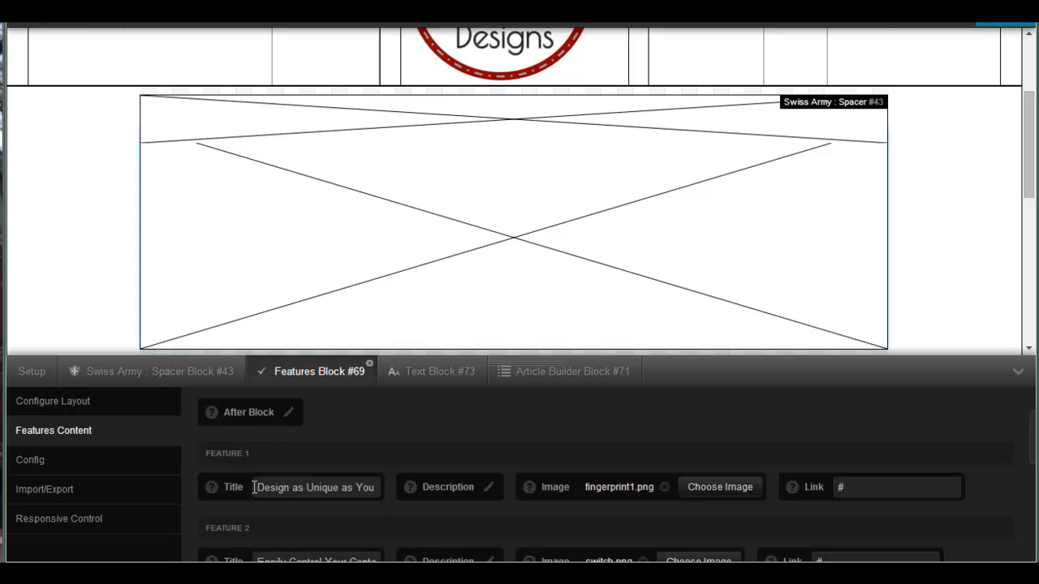
scroll(255, 487, down, 1)
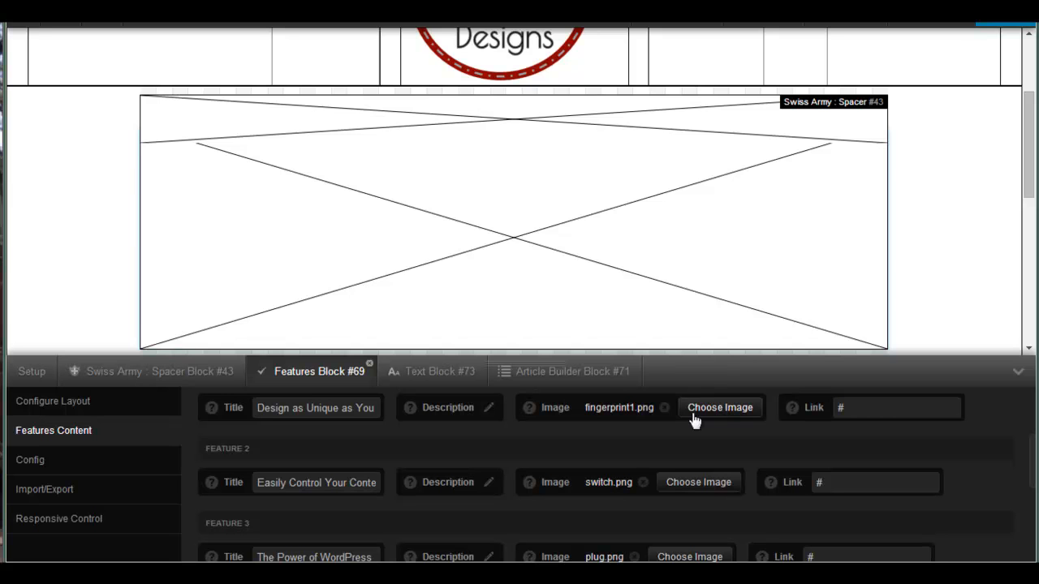
scroll(407, 491, down, 2)
scroll(404, 497, down, 1)
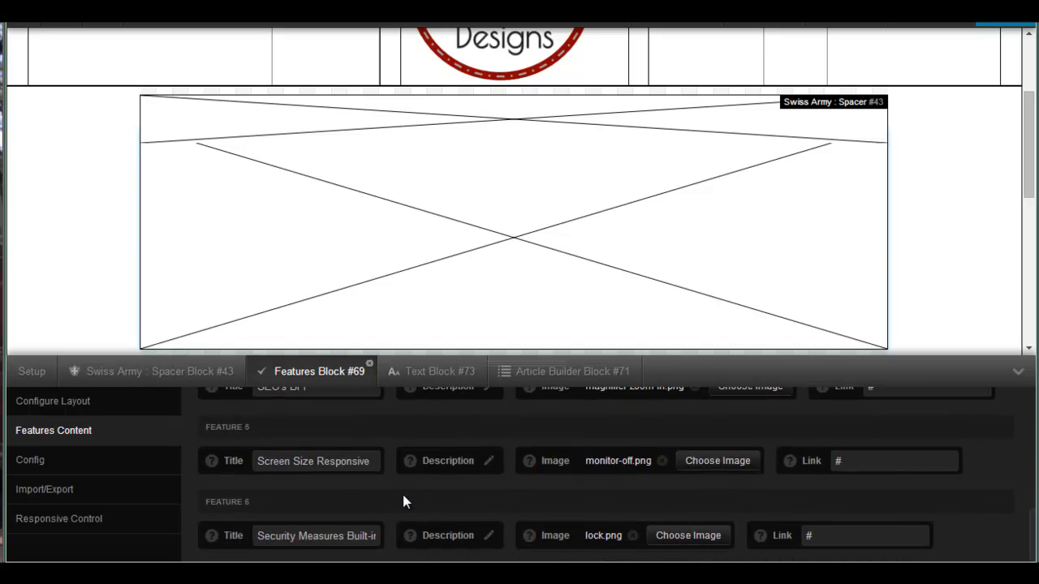
- Examine the Article Builder block's filter and order settings and the navigation and footer blocks in the last wrapper
scroll(612, 252, down, 3)
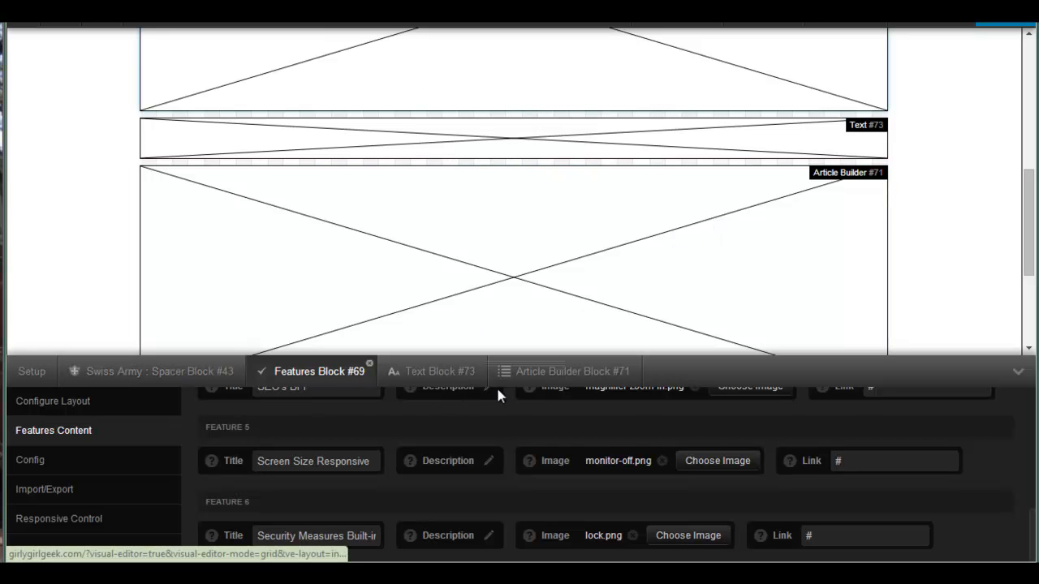
click(564, 375)
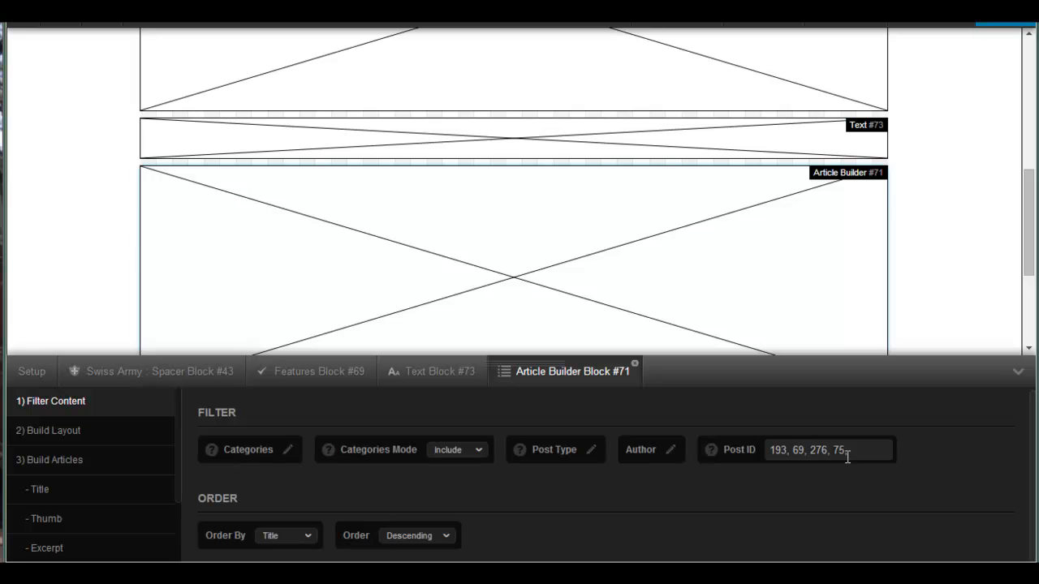
scroll(909, 318, down, 5)
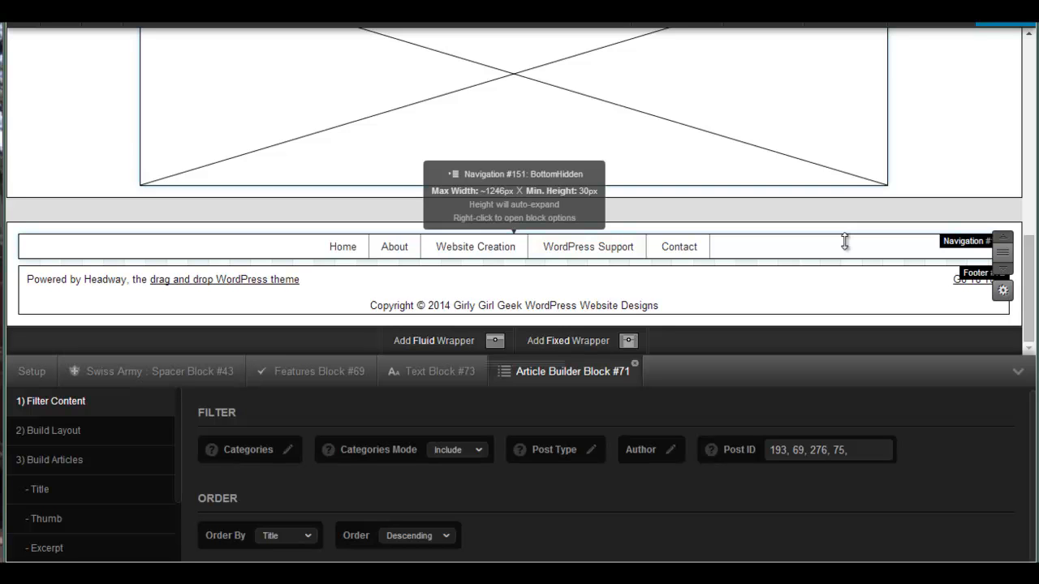
scroll(844, 241, up, 10)
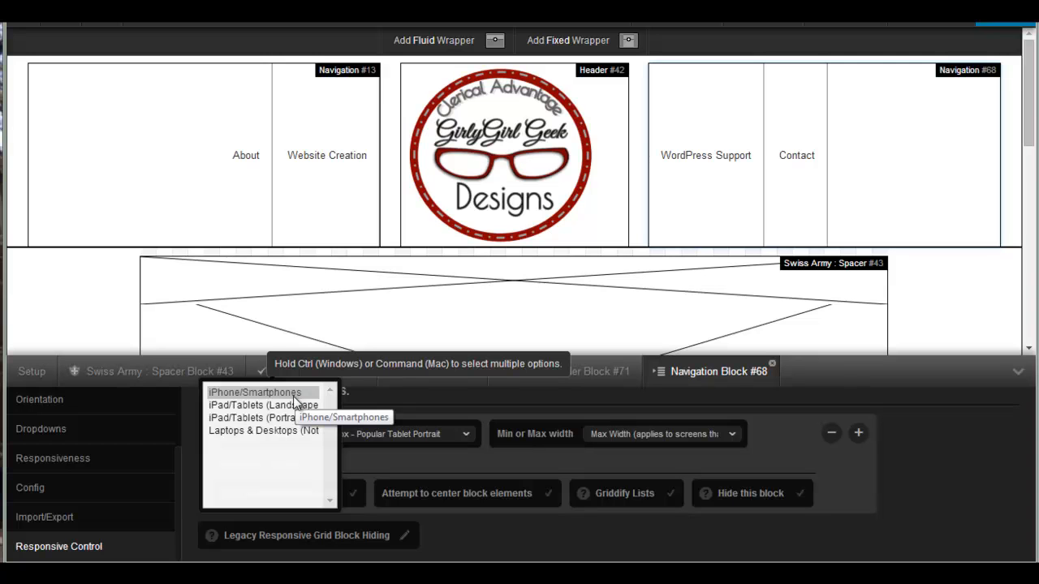
- Close the legacy block-hiding device list and review the layout from the hidden bottom navigation back up to the header
click(961, 537)
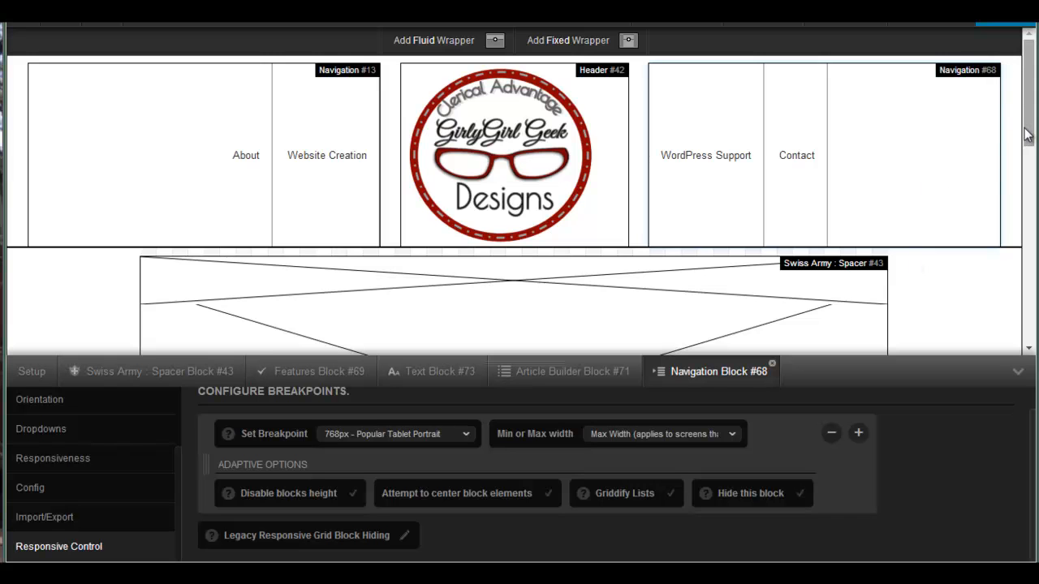
drag(1029, 133, 980, 355)
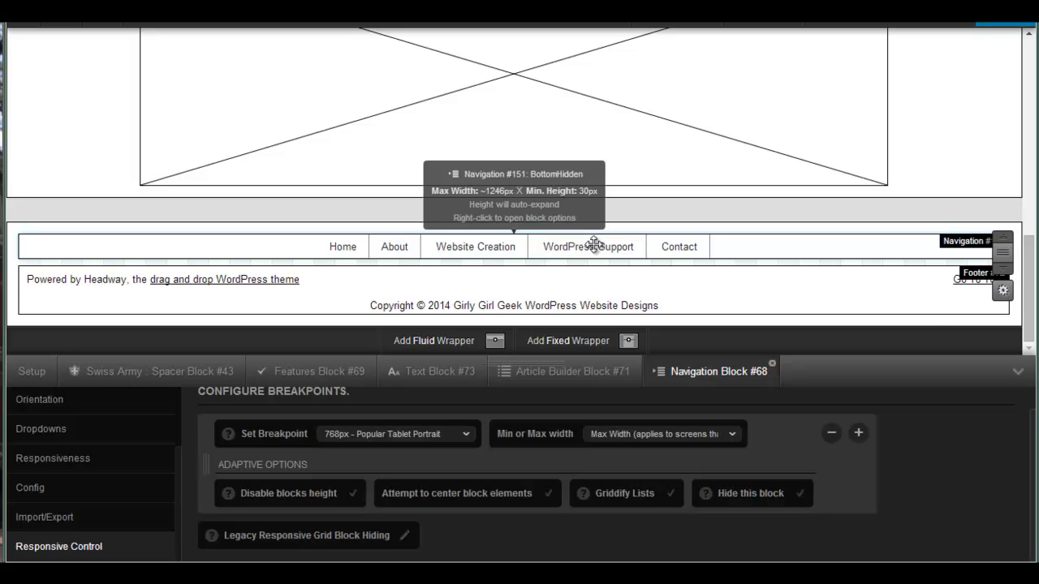
scroll(596, 255, up, 10)
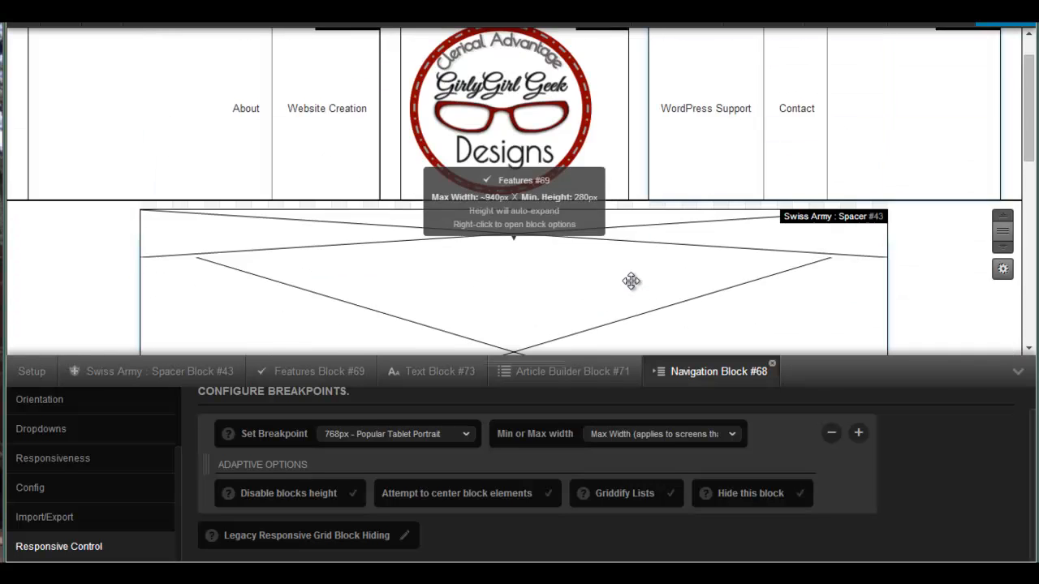
scroll(632, 281, up, 1)
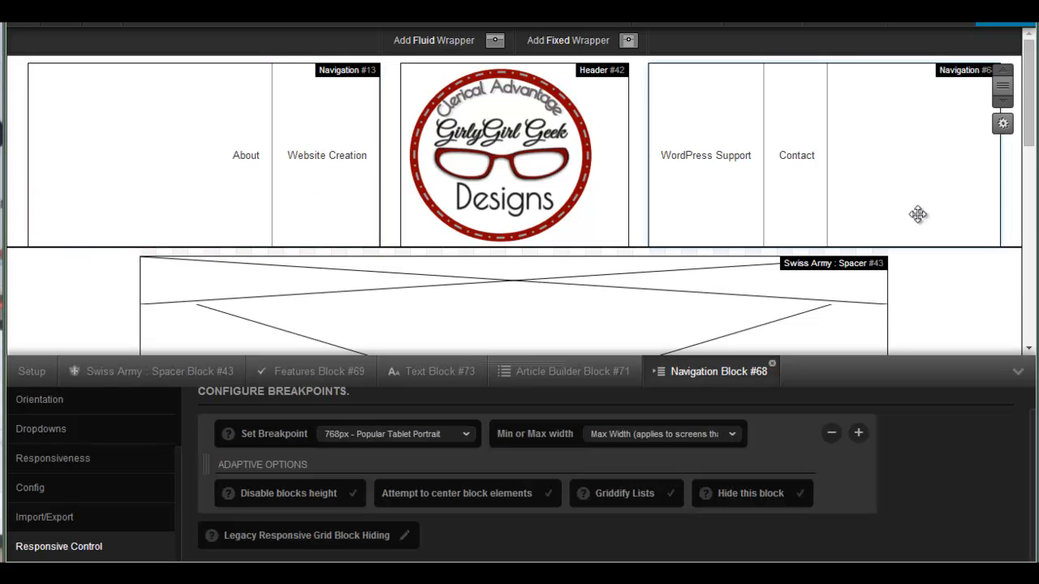